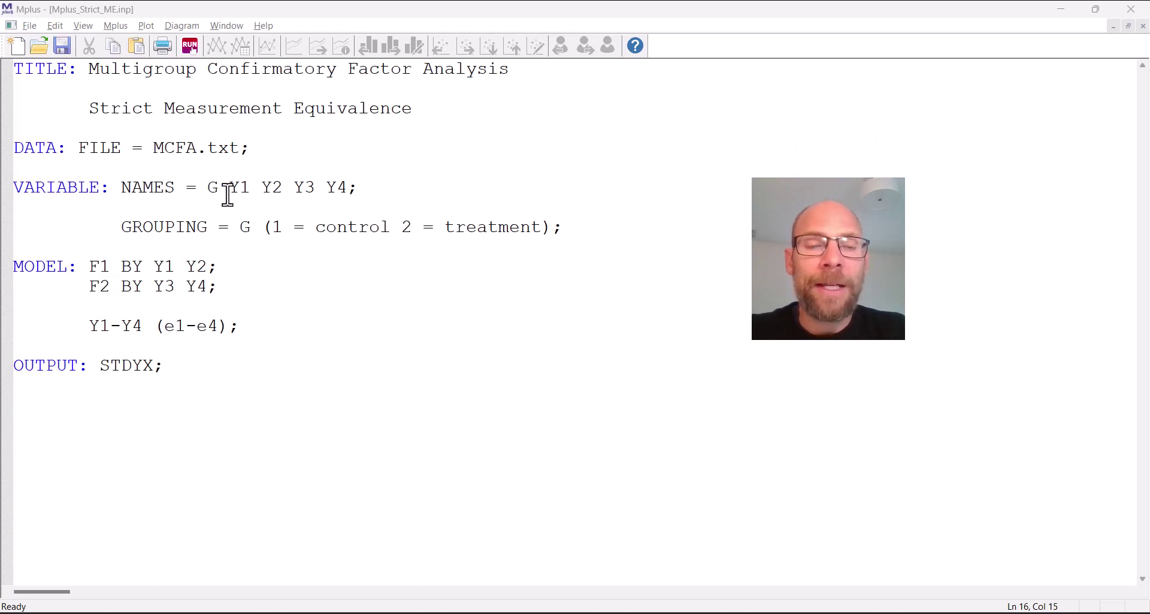
pyautogui.moveTo(233, 190); pyautogui.dragTo(350, 189)
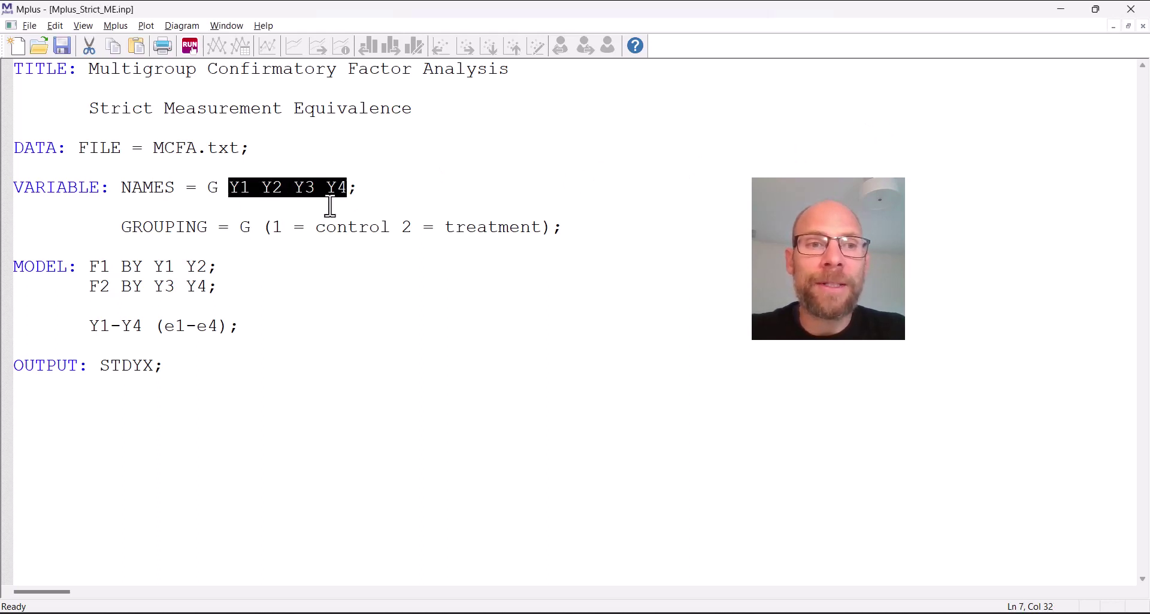
pyautogui.doubleClick(96, 267)
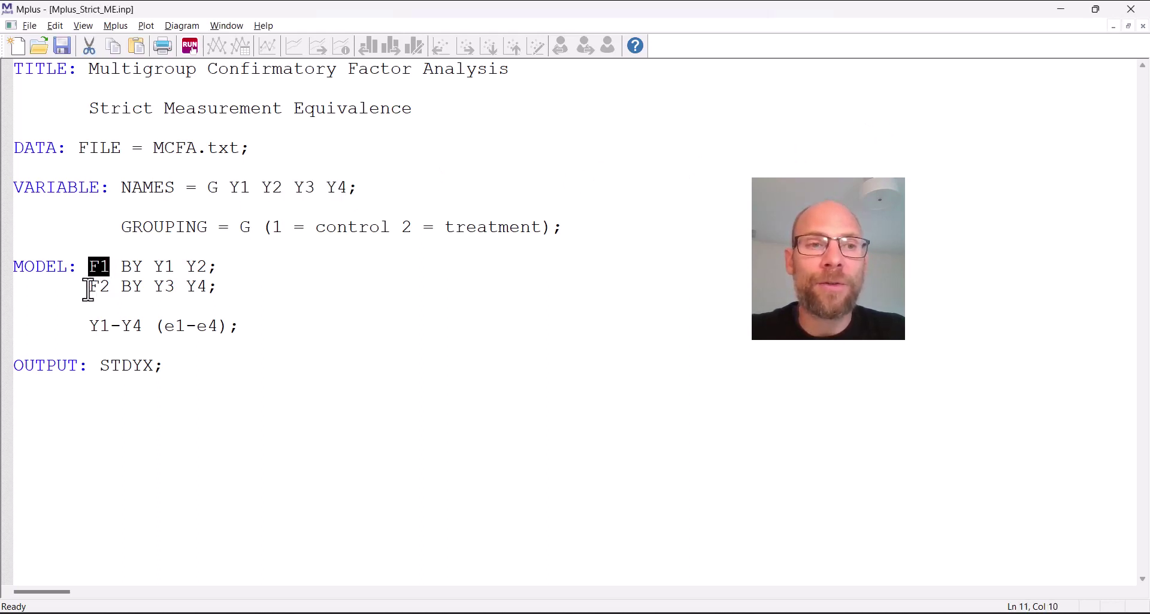
pyautogui.doubleClick(97, 288)
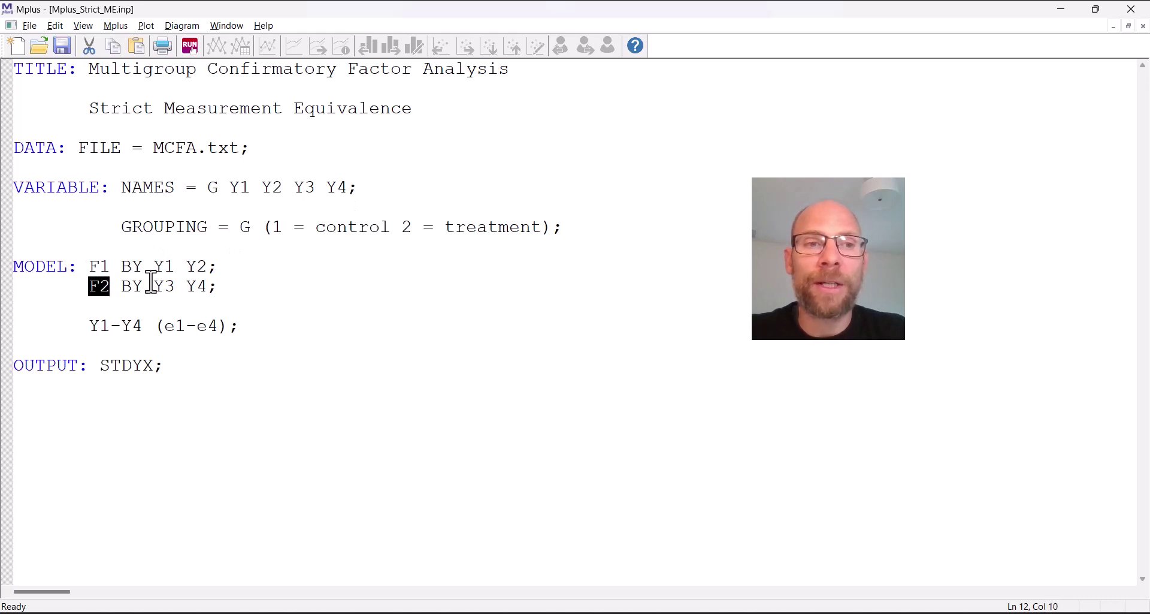
pyautogui.moveTo(153, 266); pyautogui.dragTo(208, 267)
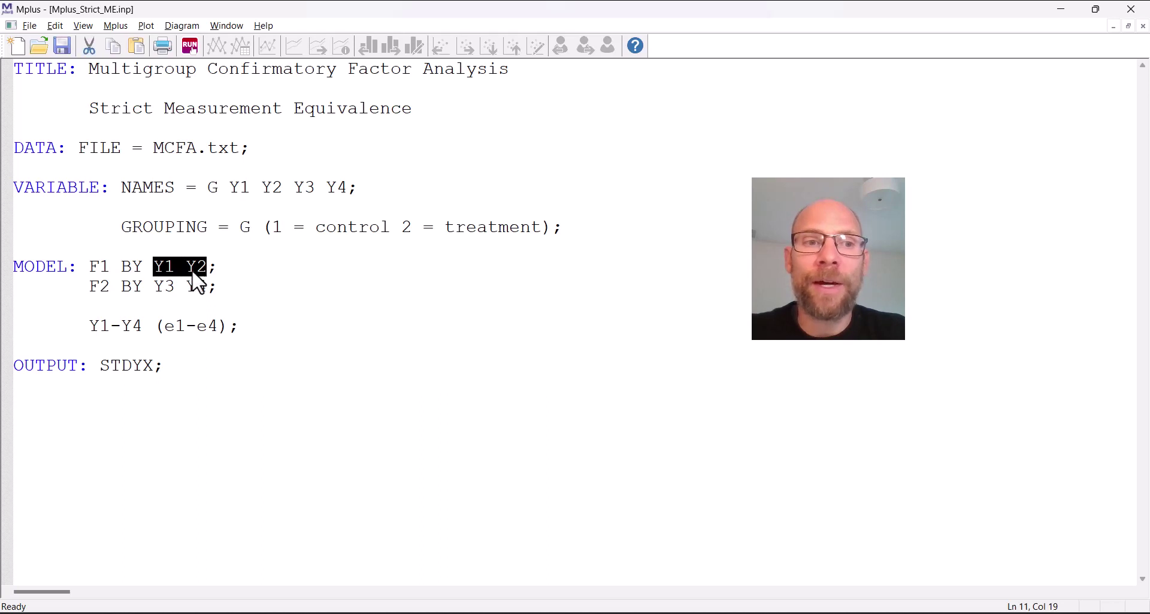
pyautogui.moveTo(89, 266); pyautogui.dragTo(145, 269)
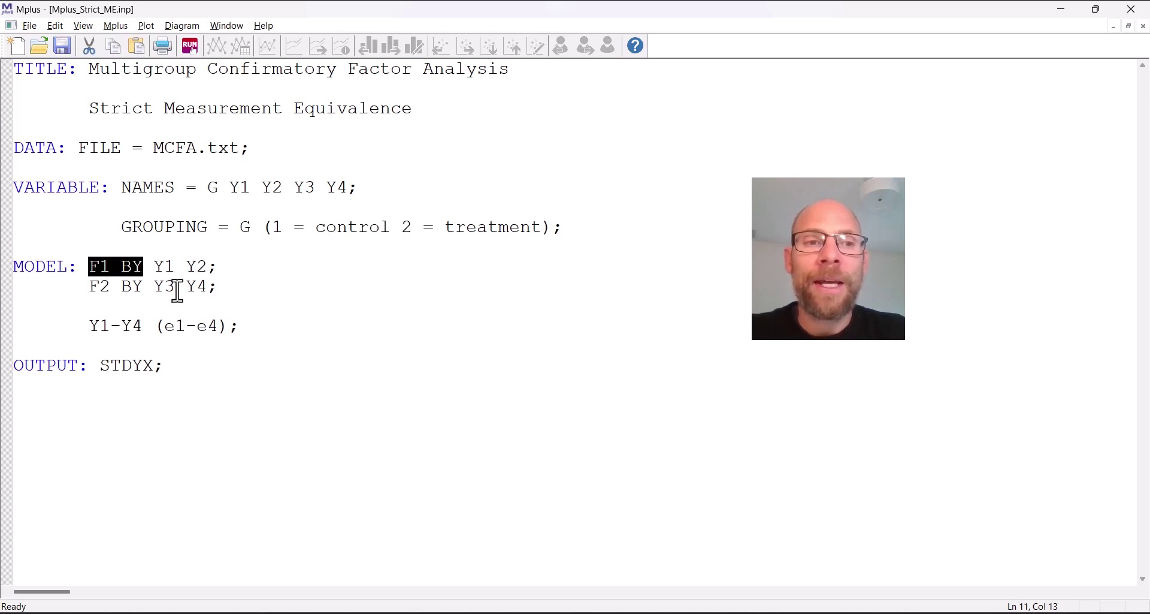
pyautogui.moveTo(154, 287); pyautogui.dragTo(210, 289)
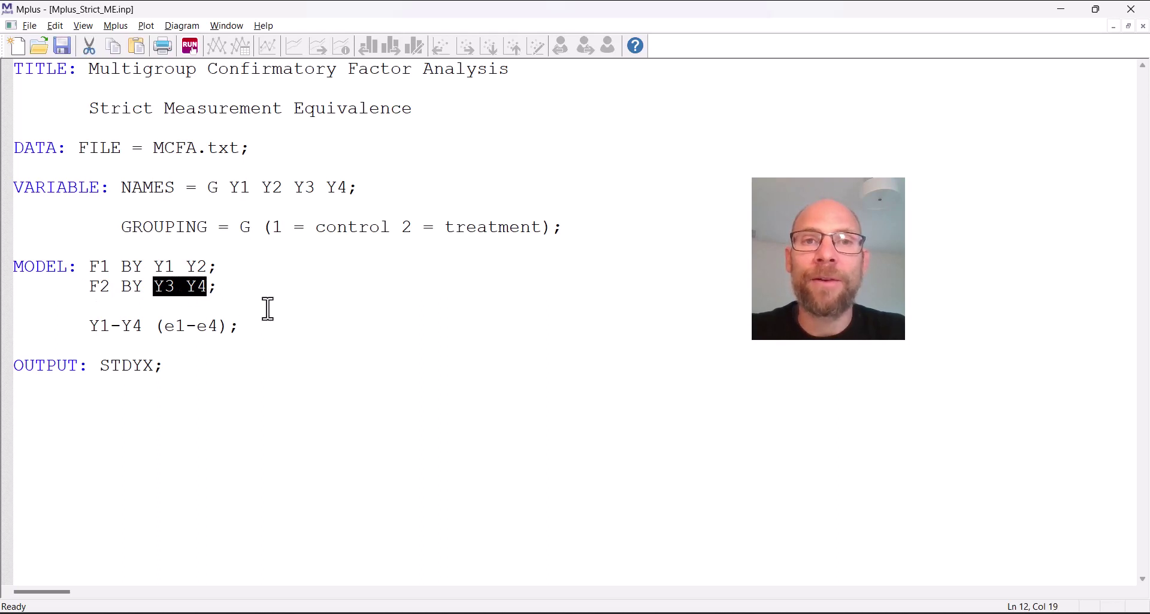
pyautogui.moveTo(101, 289); pyautogui.dragTo(109, 289)
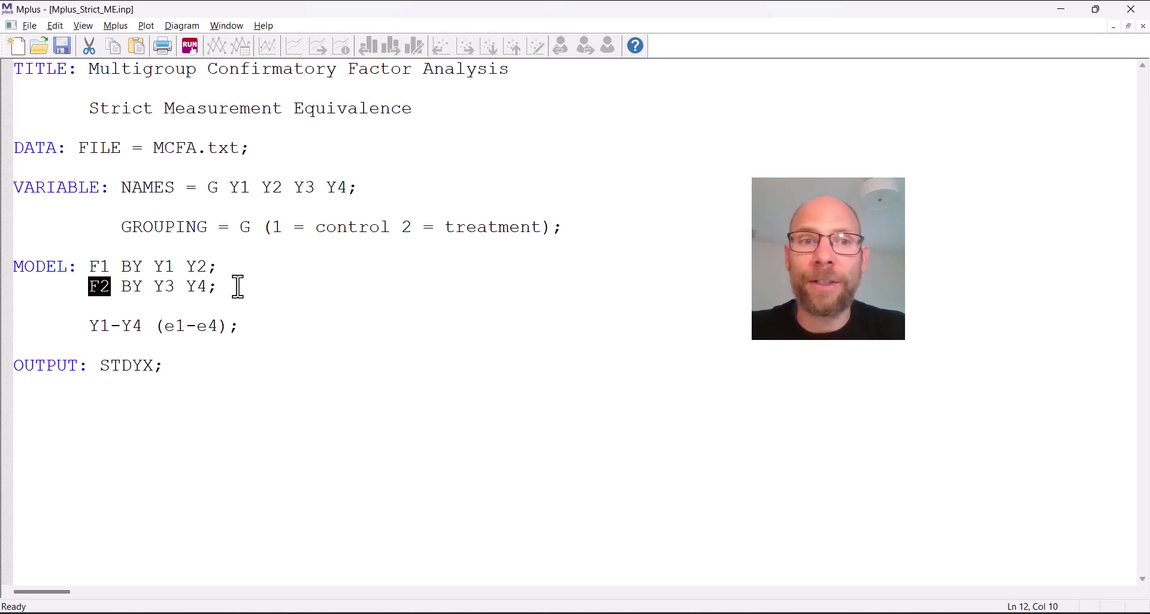
pyautogui.moveTo(208, 187); pyautogui.dragTo(223, 194)
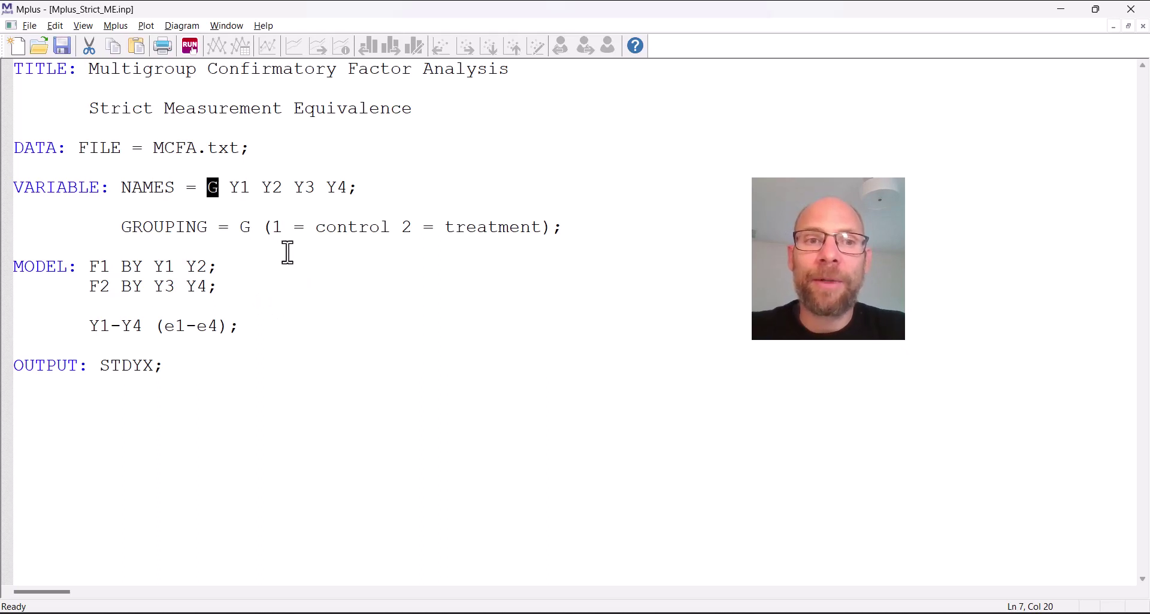
pyautogui.click(272, 227)
pyautogui.moveTo(272, 227); pyautogui.dragTo(541, 228)
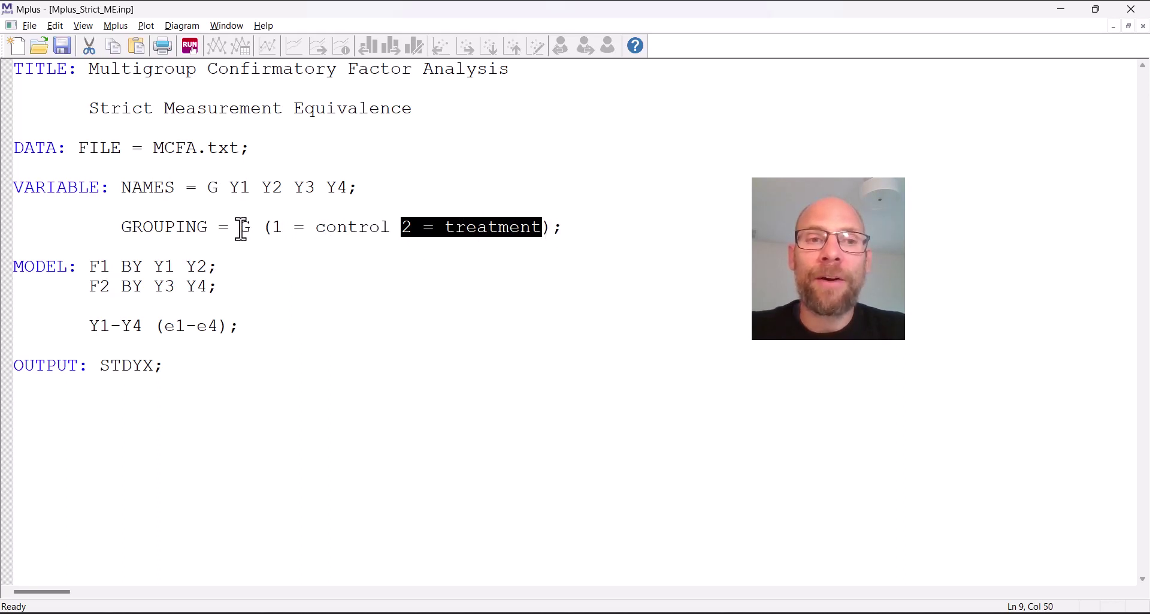
pyautogui.moveTo(272, 230); pyautogui.dragTo(391, 229)
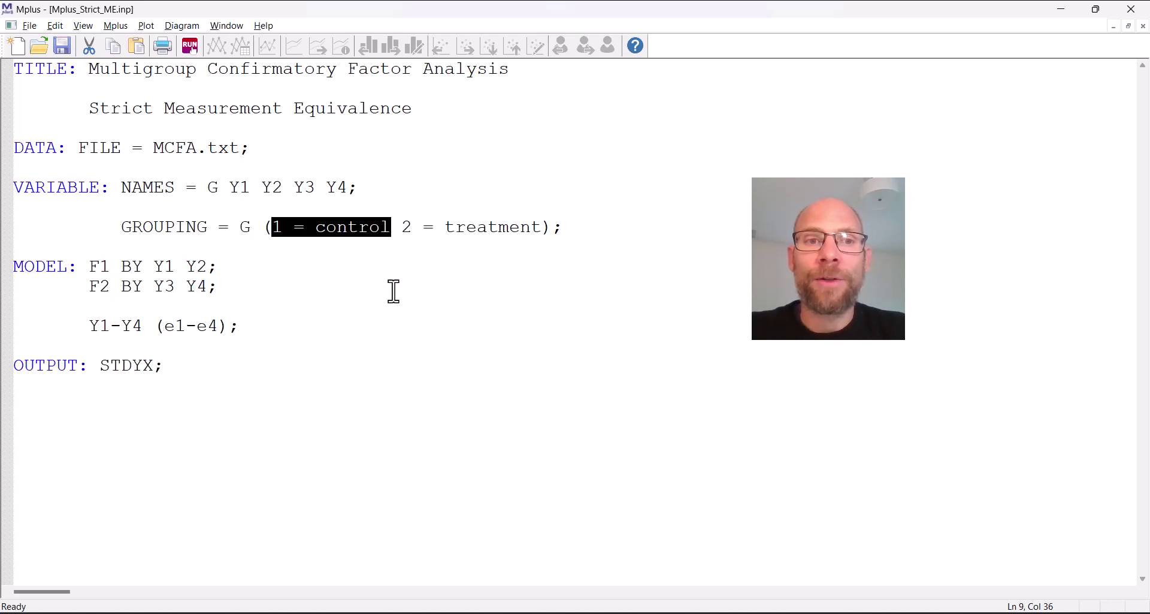
pyautogui.moveTo(206, 187); pyautogui.dragTo(219, 187)
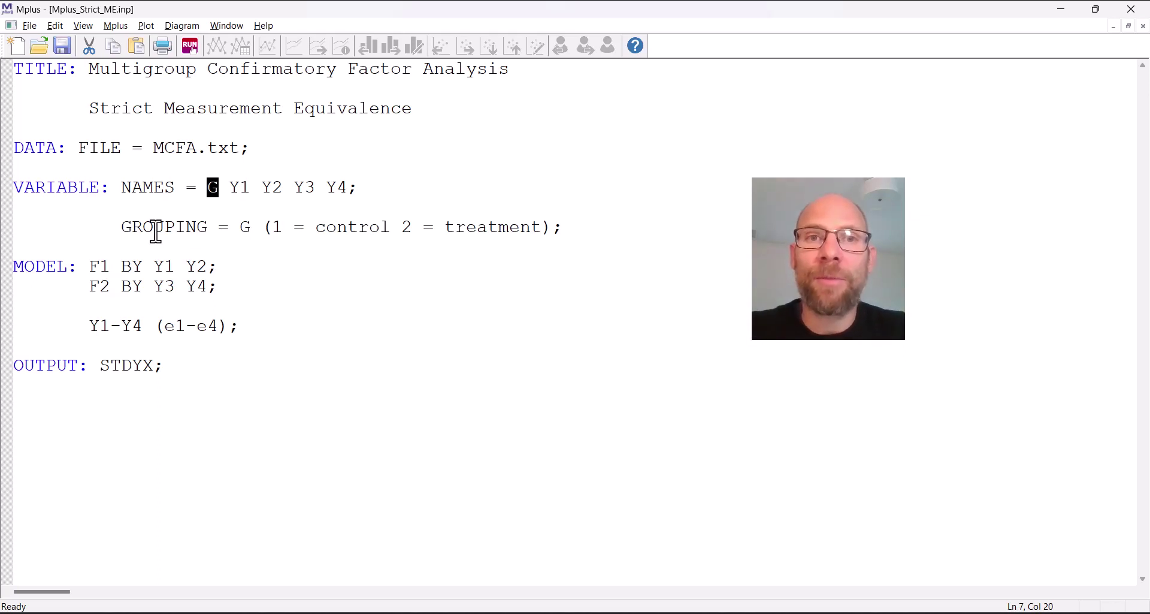
pyautogui.moveTo(120, 228); pyautogui.dragTo(233, 232)
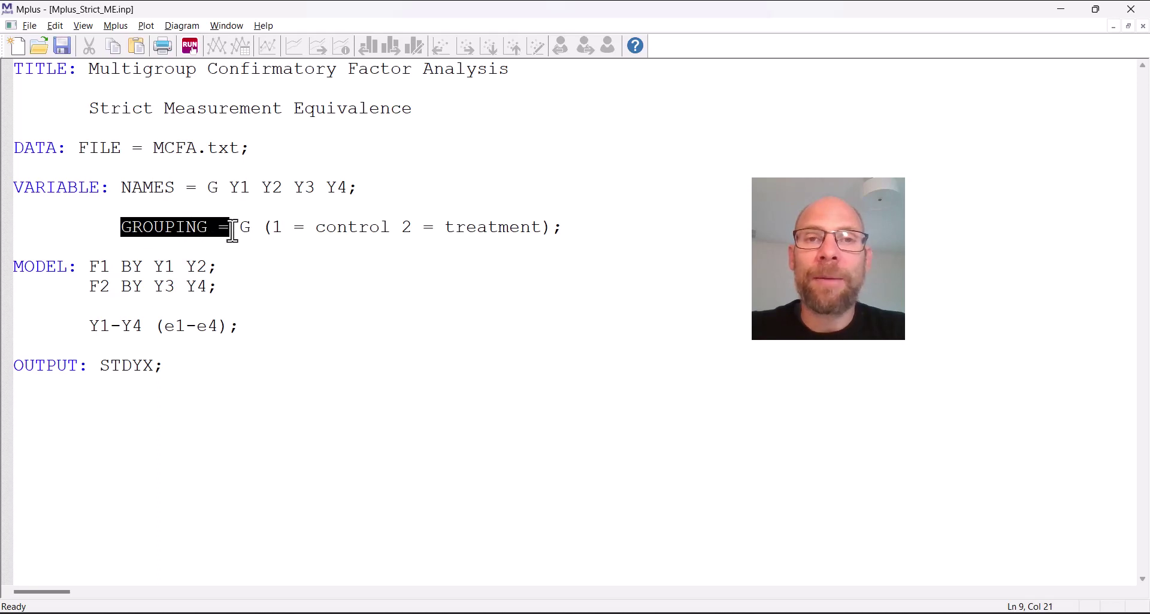
pyautogui.moveTo(232, 232); pyautogui.dragTo(250, 234)
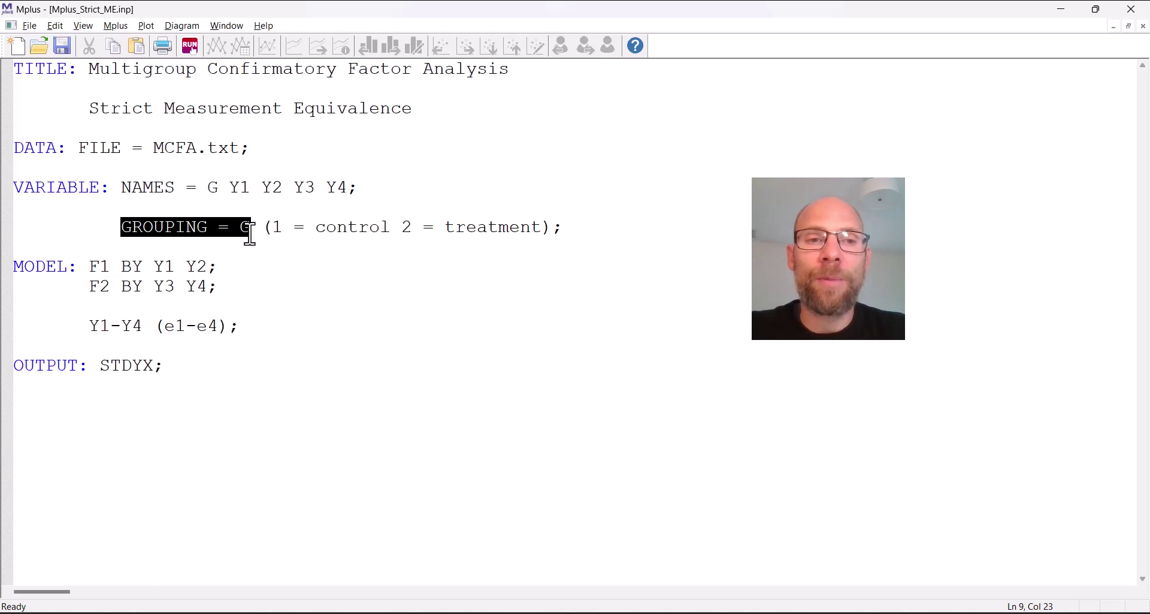
pyautogui.moveTo(243, 228); pyautogui.dragTo(255, 227)
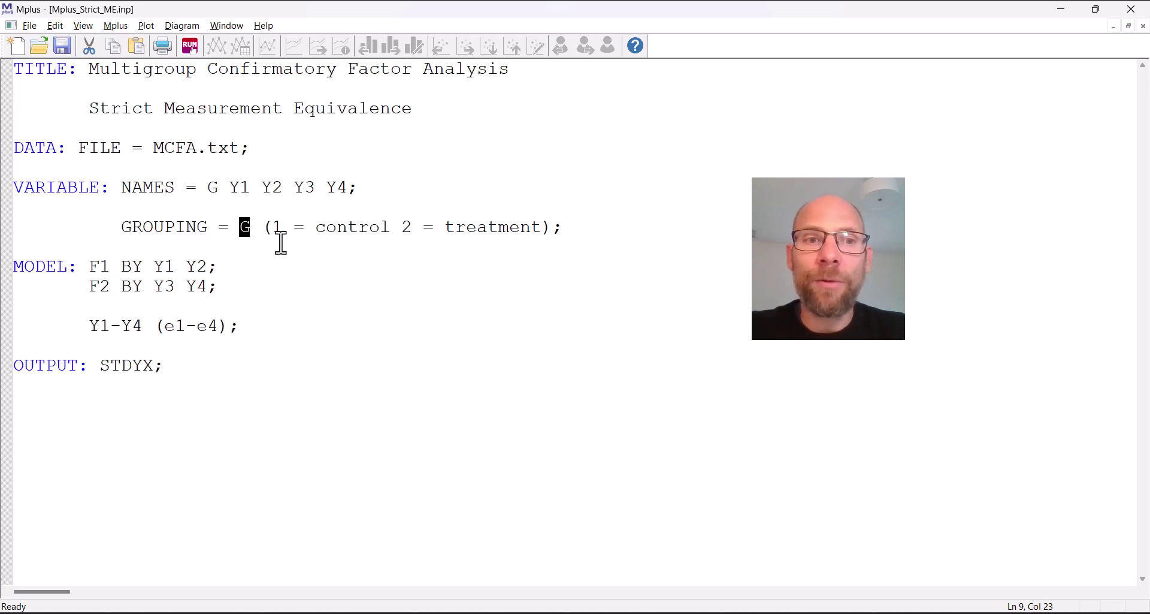
pyautogui.moveTo(261, 227); pyautogui.dragTo(555, 226)
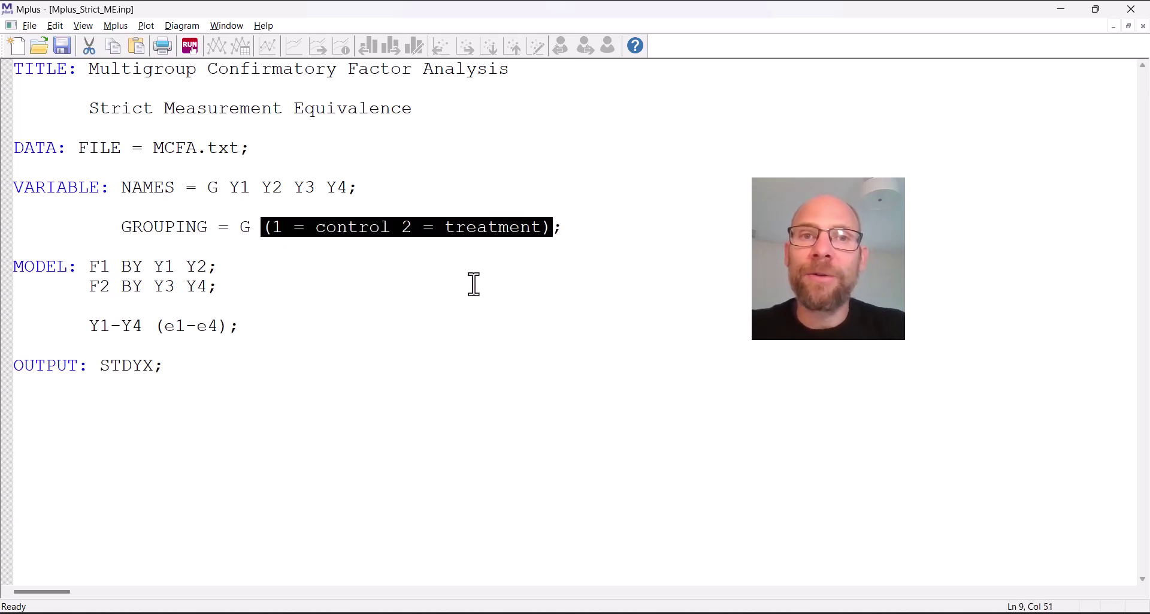
pyautogui.click(278, 245)
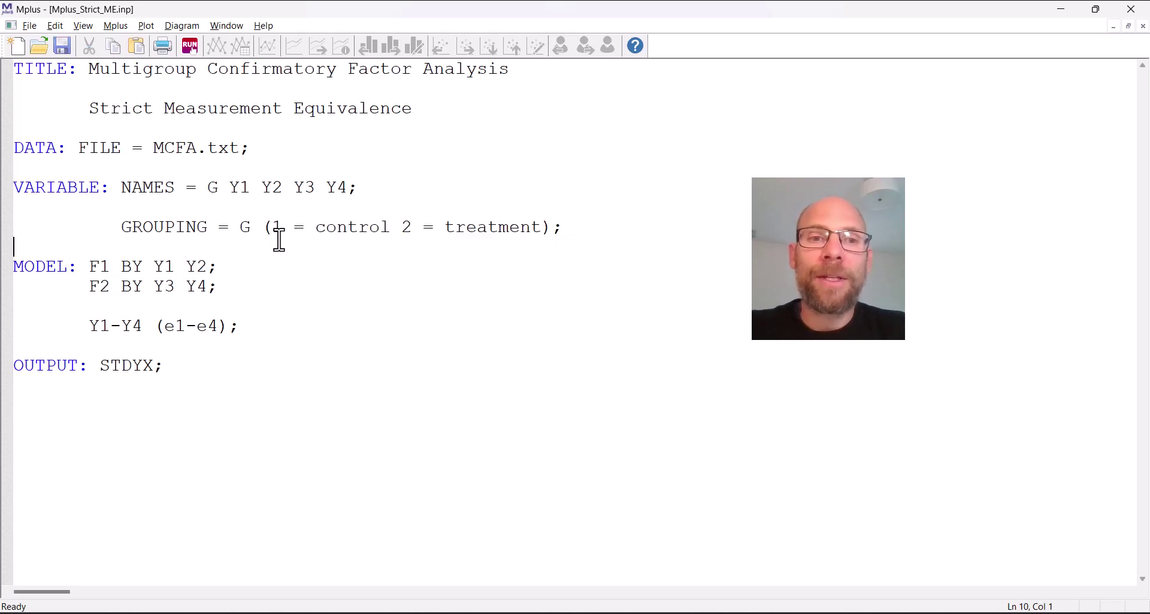
pyautogui.doubleClick(276, 229)
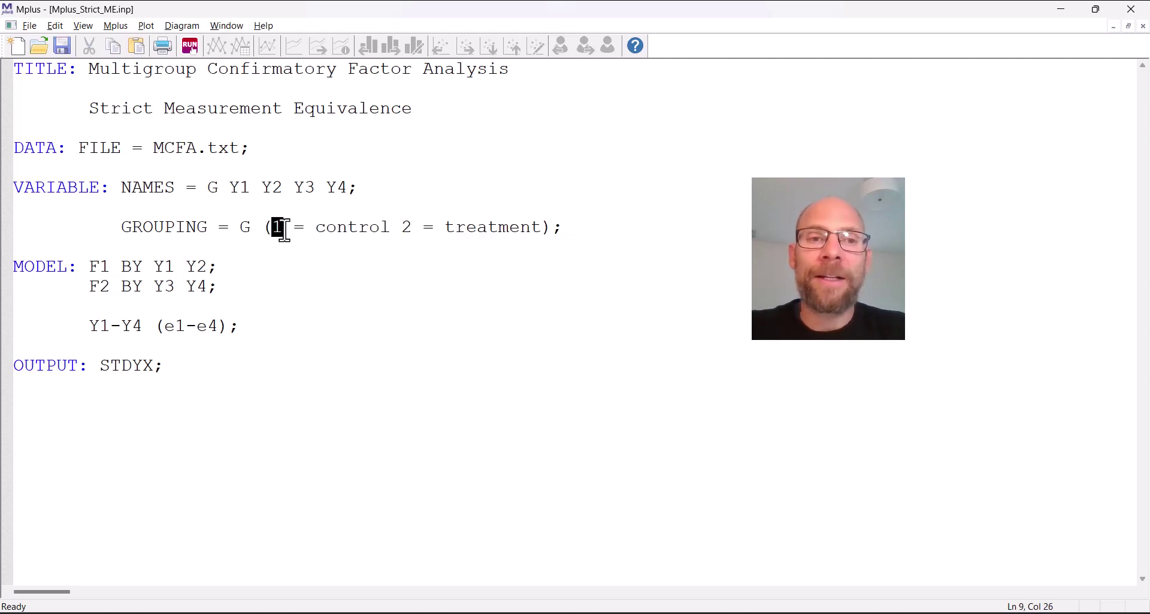
pyautogui.moveTo(317, 229); pyautogui.dragTo(541, 227)
pyautogui.doubleClick(406, 227)
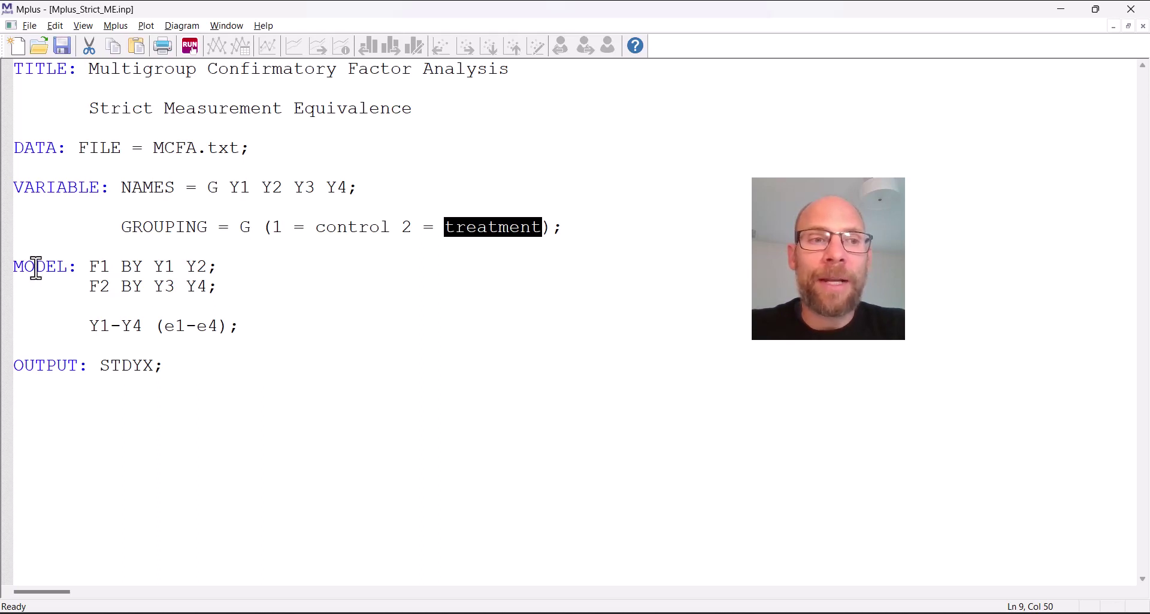
pyautogui.click(15, 270)
pyautogui.click(153, 323)
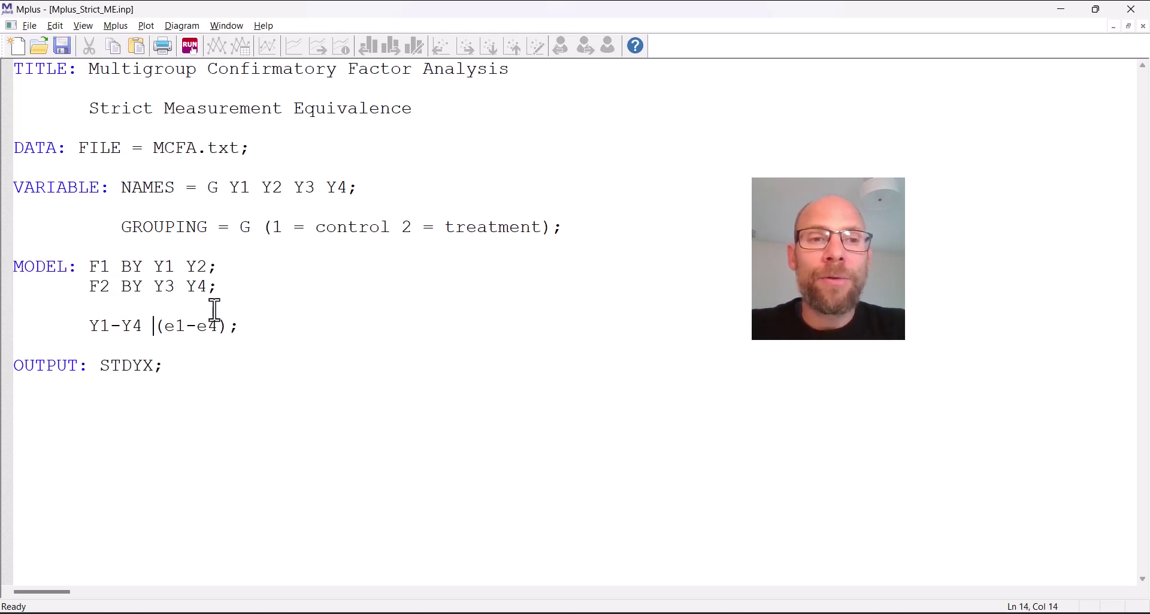
pyautogui.moveTo(241, 290); pyautogui.dragTo(90, 266)
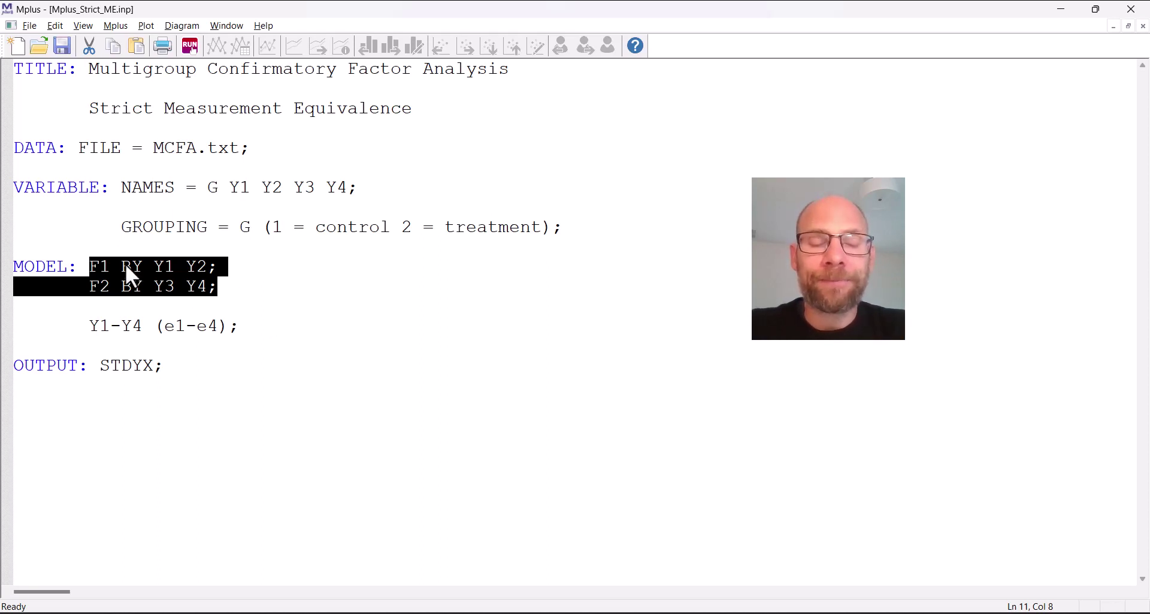
pyautogui.click(135, 312)
pyautogui.moveTo(87, 326); pyautogui.dragTo(243, 330)
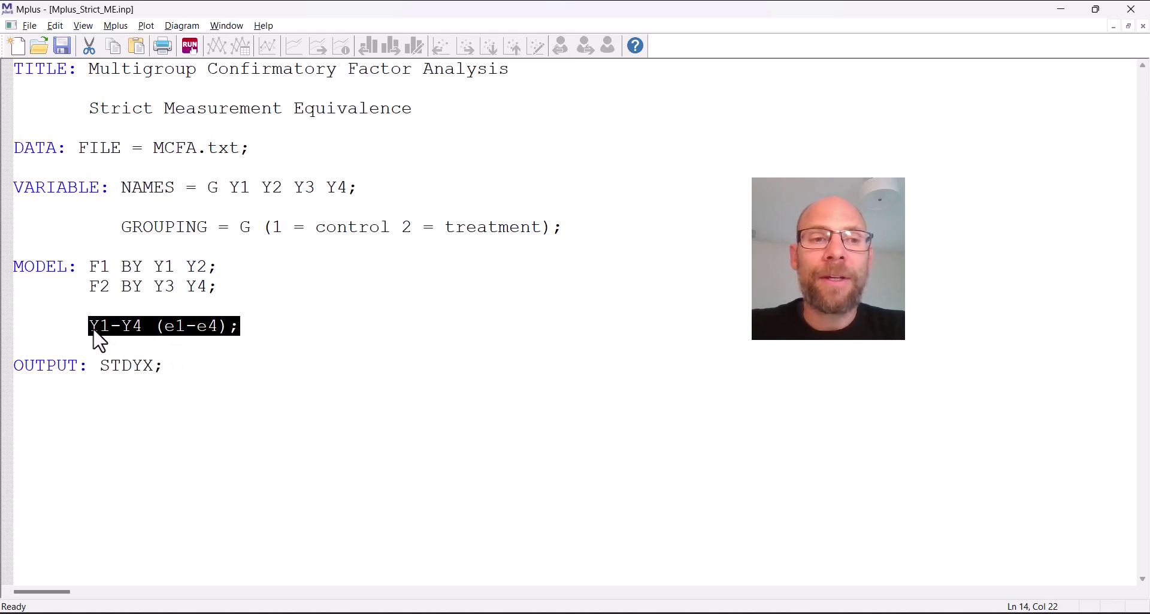
pyautogui.click(102, 342)
pyautogui.moveTo(90, 326); pyautogui.dragTo(134, 328)
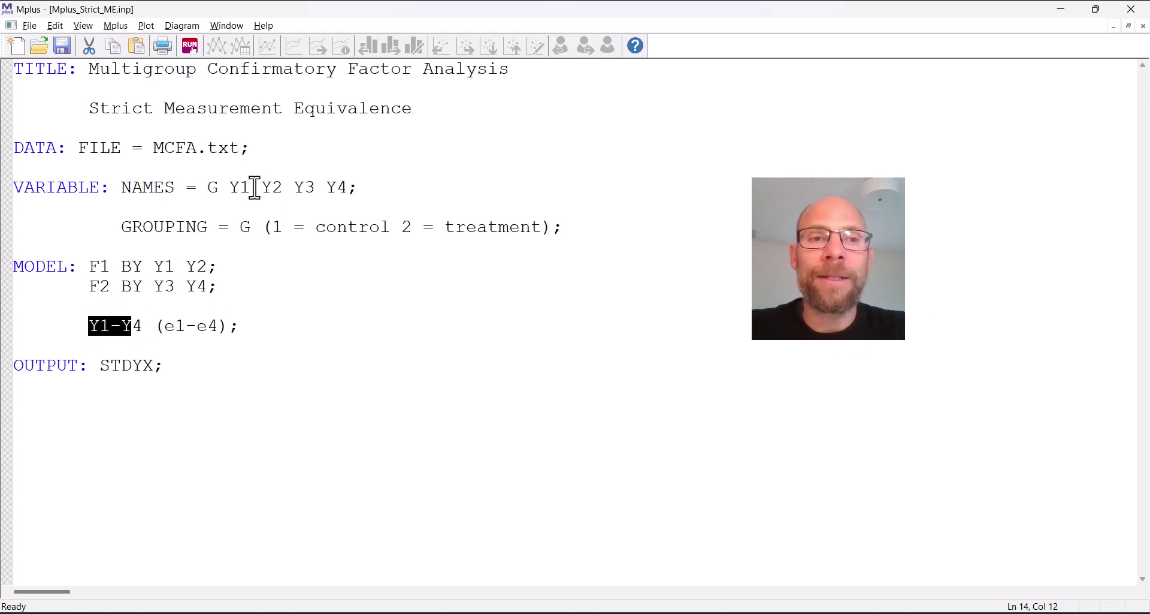
pyautogui.moveTo(250, 187); pyautogui.dragTo(326, 189)
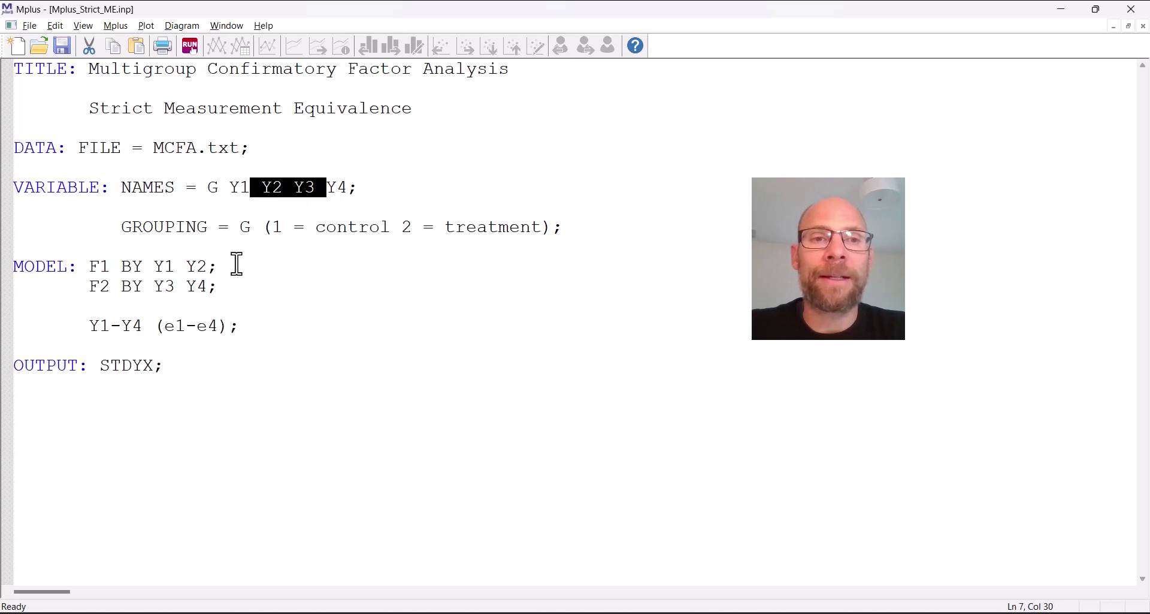
pyautogui.moveTo(89, 325); pyautogui.dragTo(146, 329)
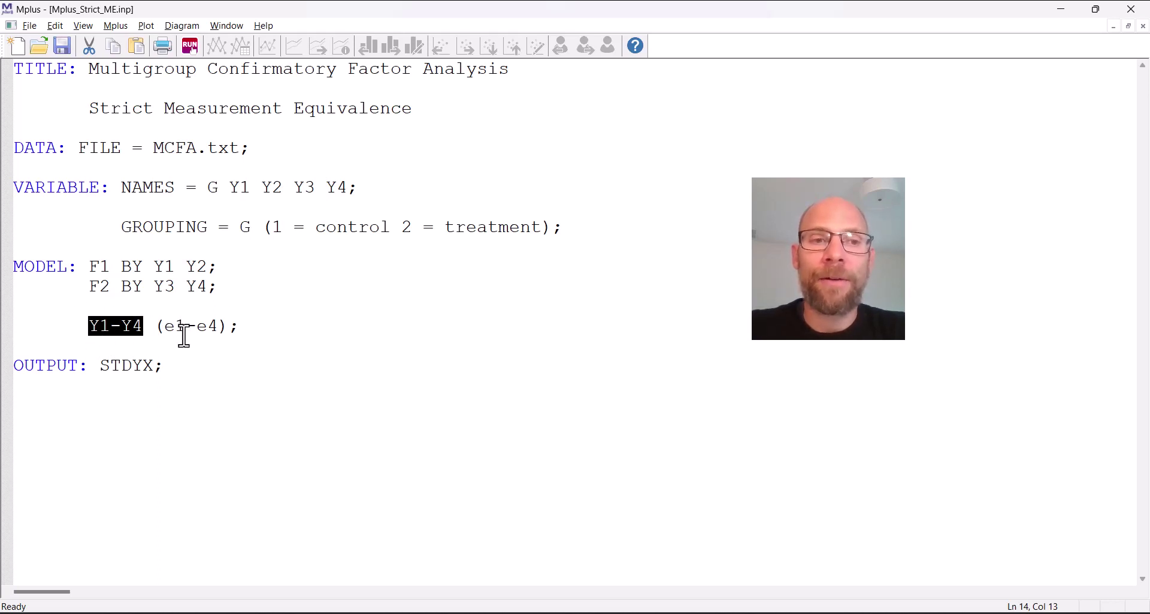
pyautogui.moveTo(163, 326); pyautogui.dragTo(217, 331)
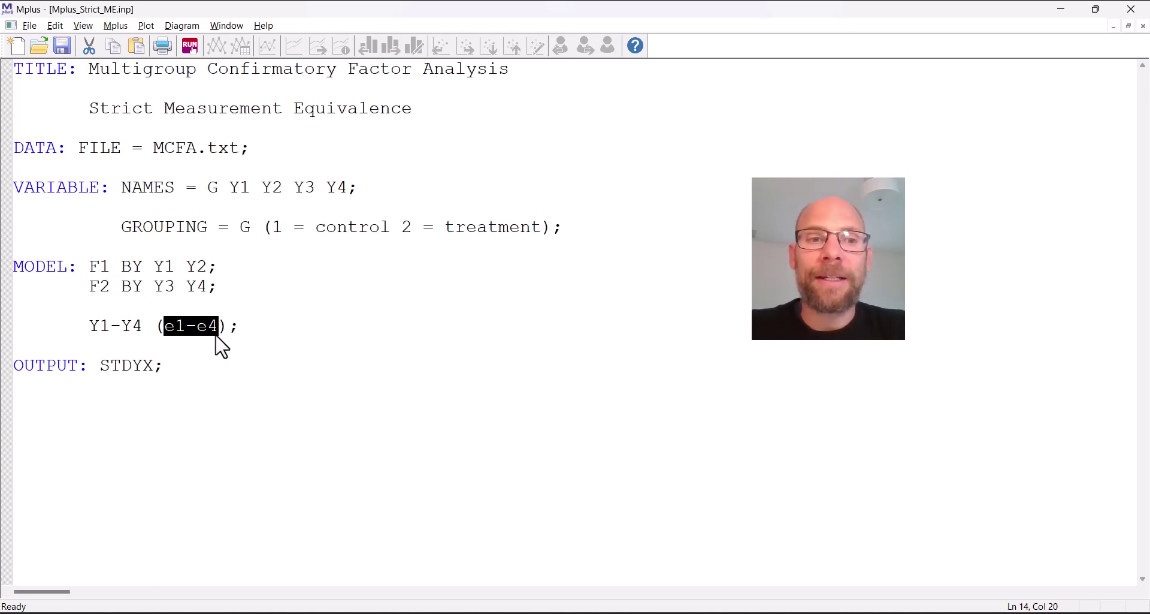
pyautogui.click(161, 346)
pyautogui.doubleClick(104, 328)
pyautogui.moveTo(103, 328); pyautogui.dragTo(146, 326)
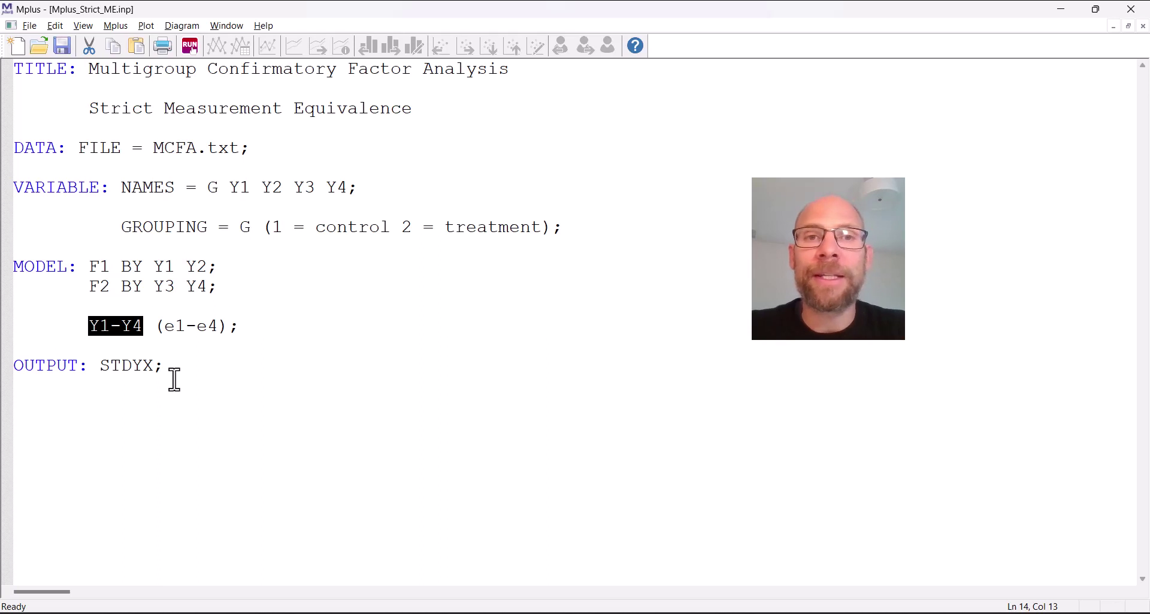
pyautogui.moveTo(156, 327); pyautogui.dragTo(227, 329)
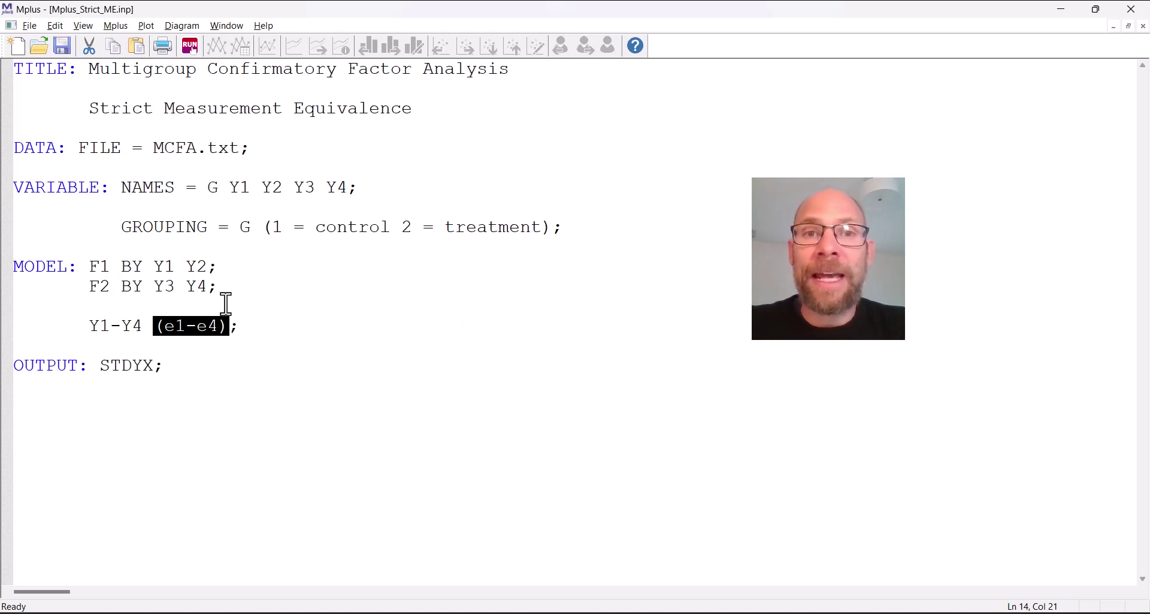
pyautogui.moveTo(102, 325); pyautogui.dragTo(240, 325)
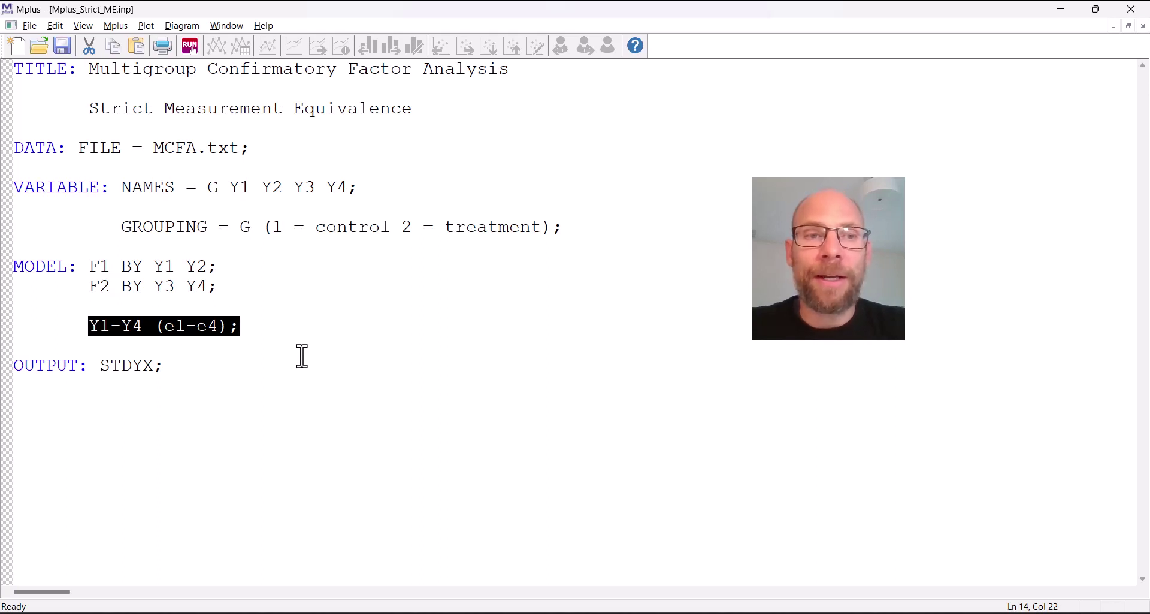
# - Run the strict equivalence model and mark the sample sizes: 179 control, 207 treatment
pyautogui.click(190, 44)
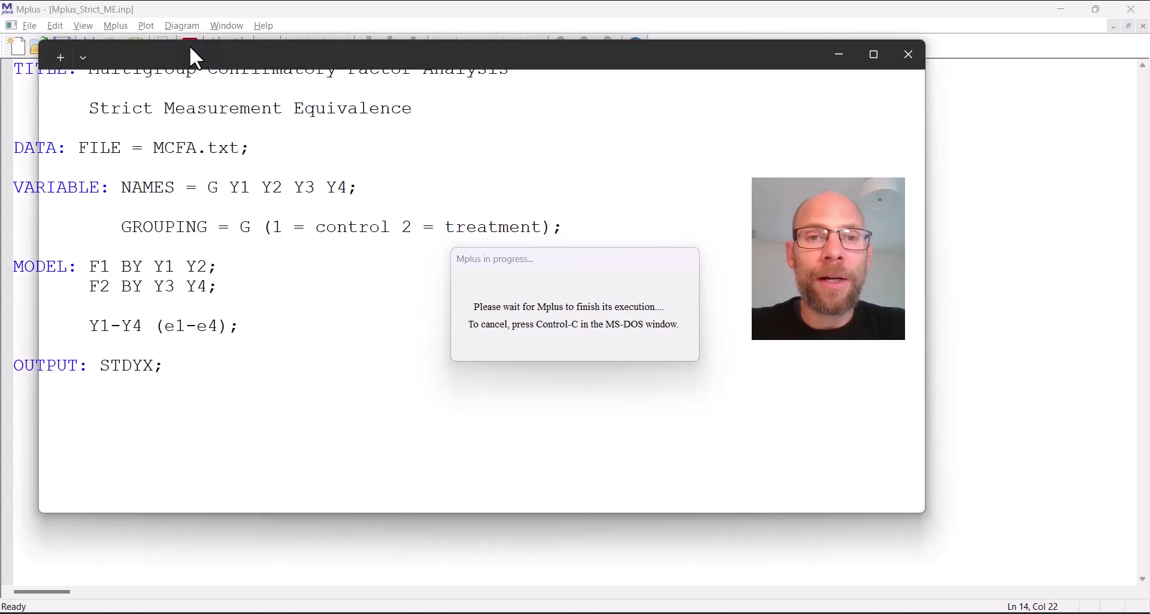
pyautogui.scroll(-14, 394, 289)
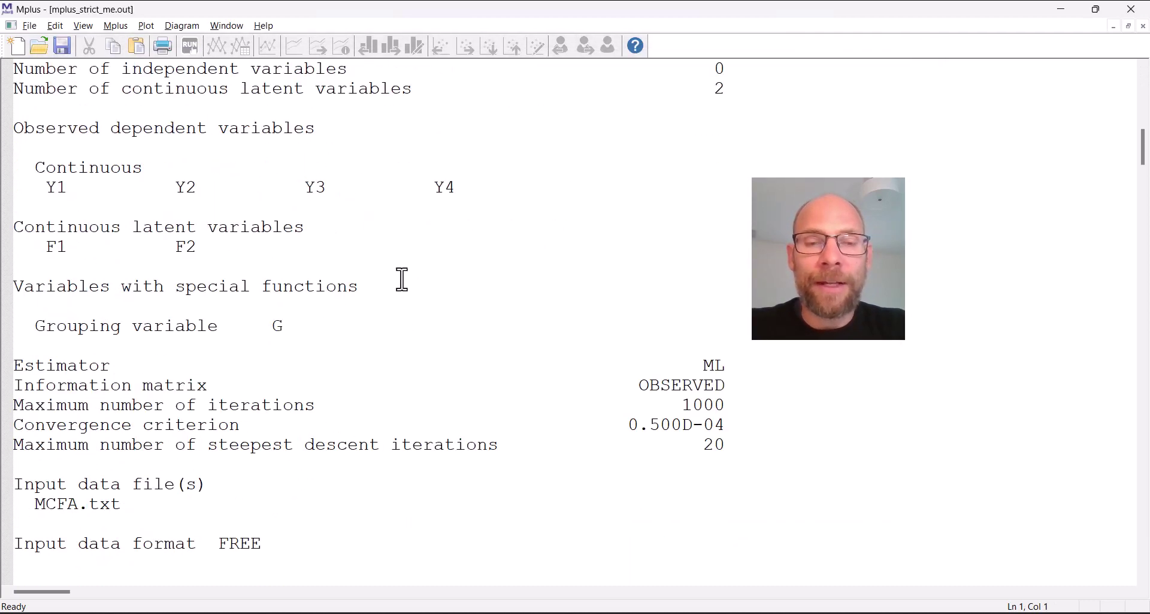
pyautogui.scroll(4, 447, 295)
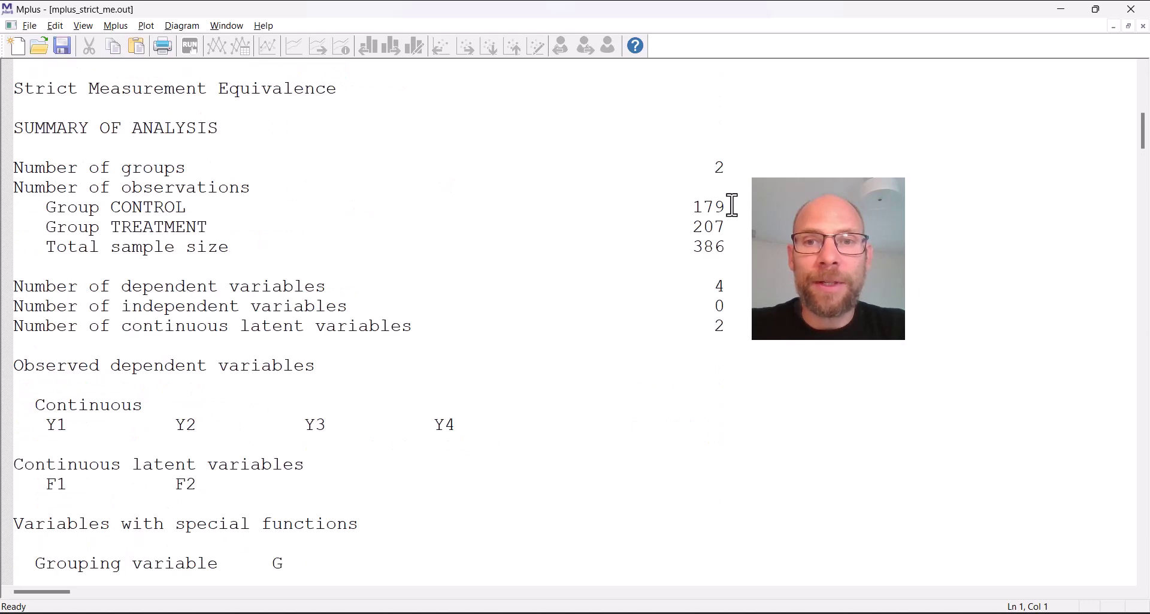
pyautogui.moveTo(728, 207); pyautogui.dragTo(692, 207)
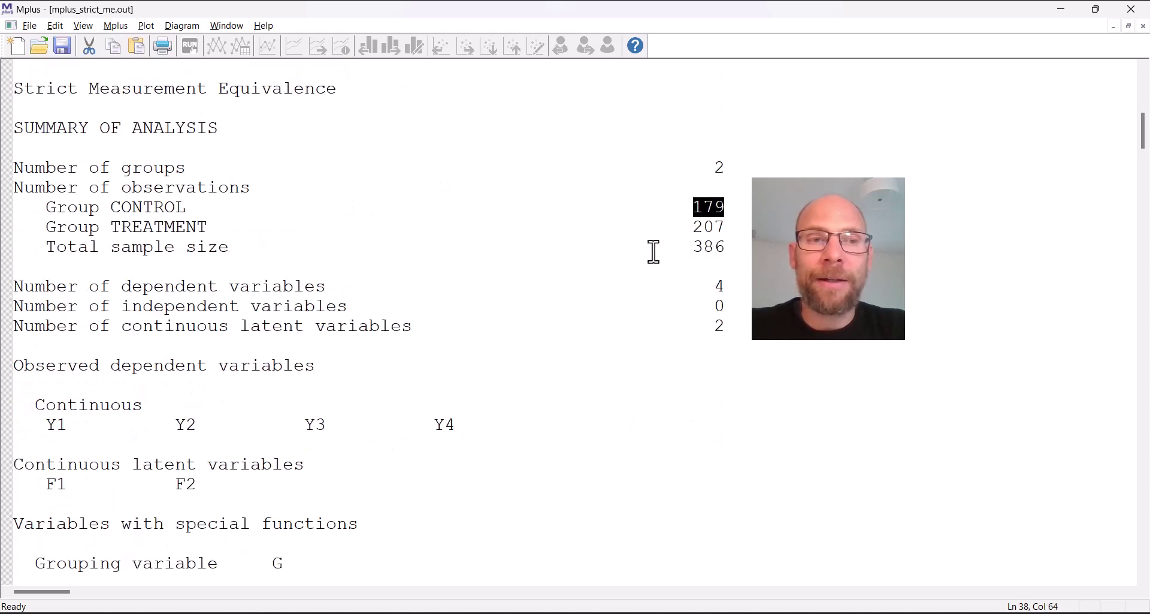
pyautogui.moveTo(737, 228); pyautogui.dragTo(693, 248)
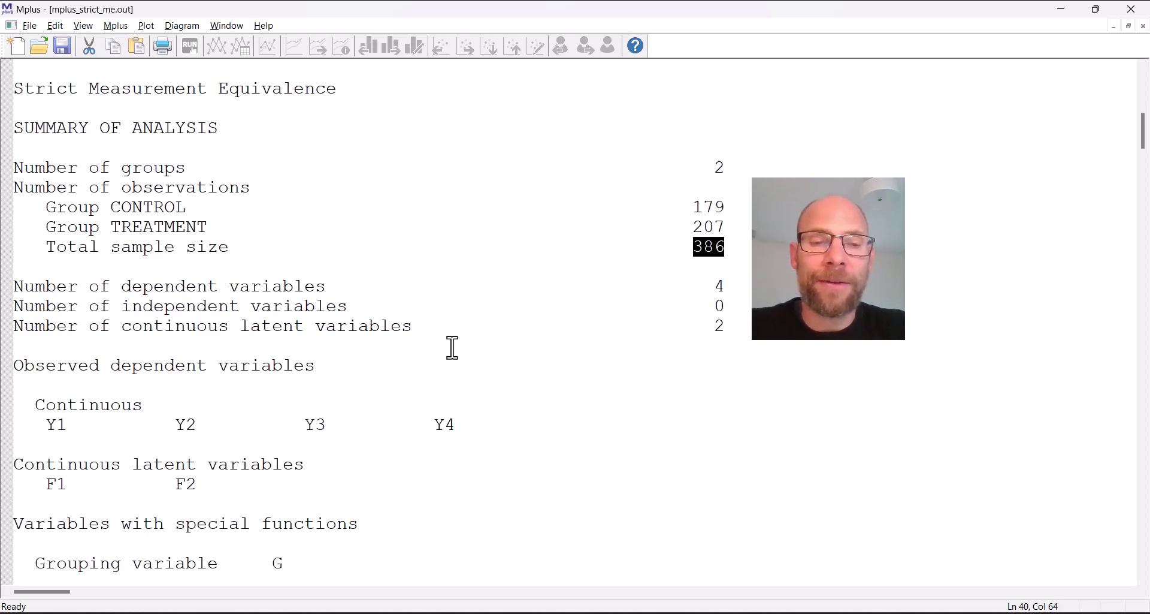
# - Highlight the Chi-Square Test of Model Fit results and mark the p-value 0.2018
pyautogui.scroll(-18, 465, 348)
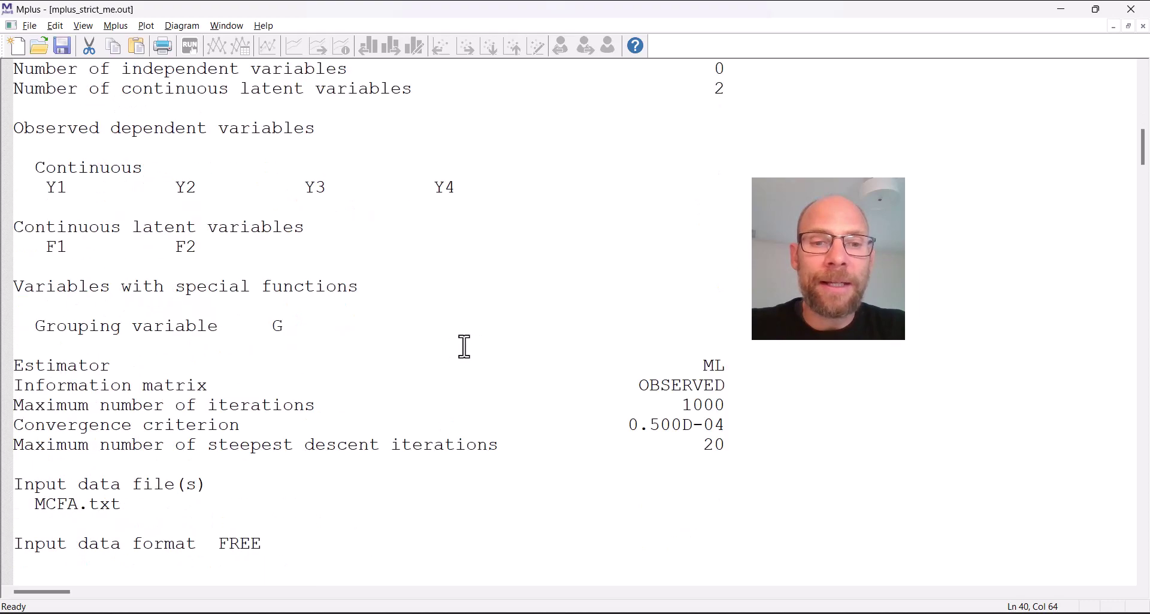
pyautogui.scroll(-8, 466, 343)
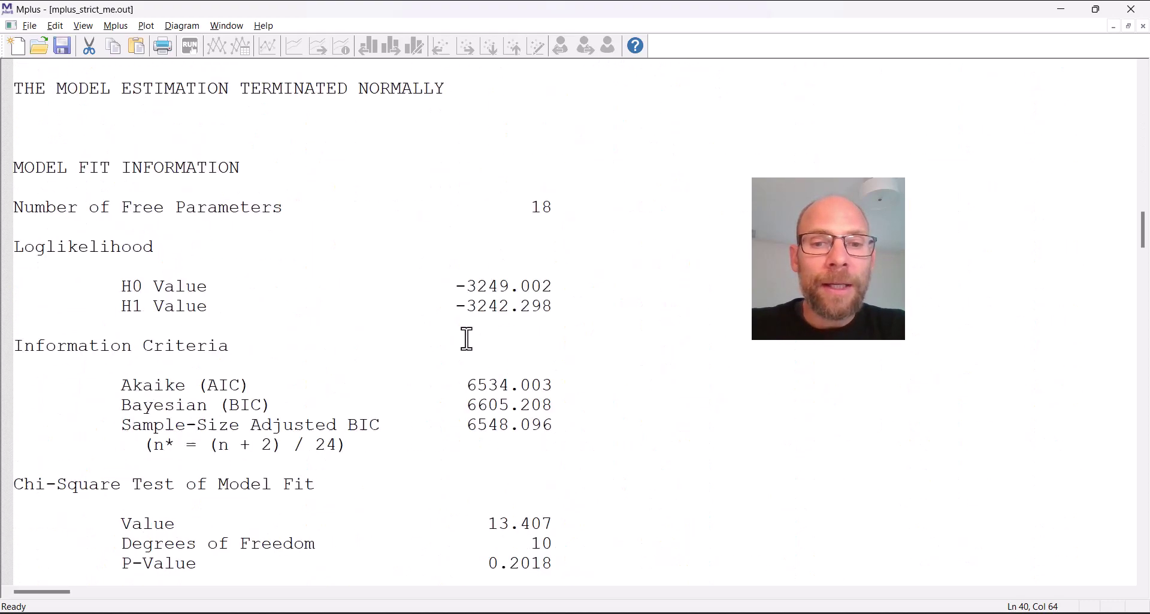
pyautogui.moveTo(569, 326); pyautogui.dragTo(11, 240)
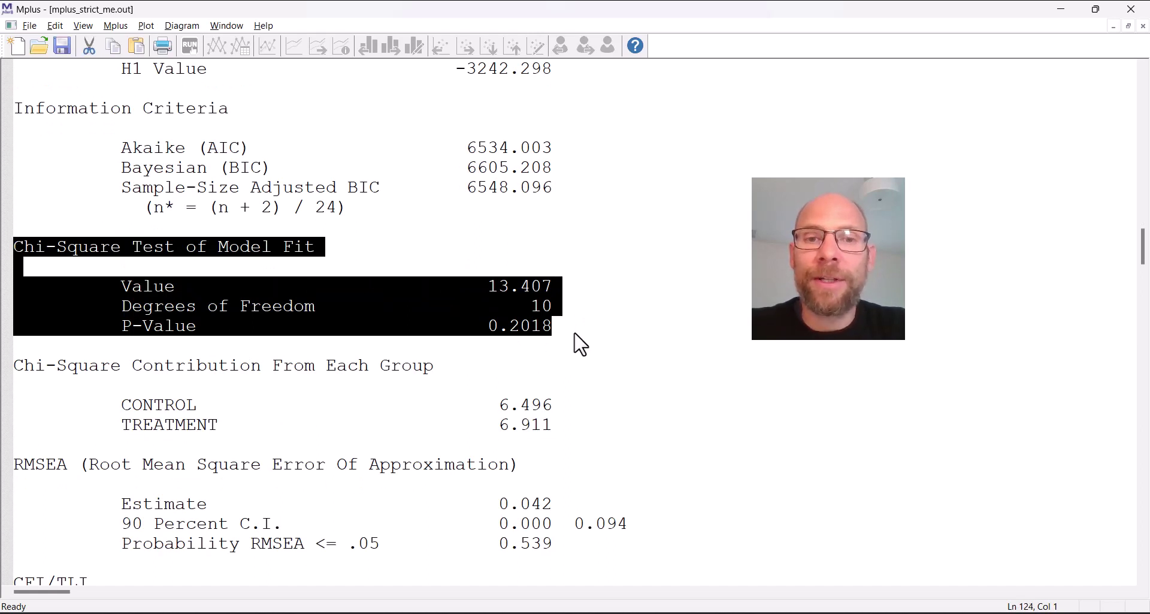
pyautogui.click(555, 336)
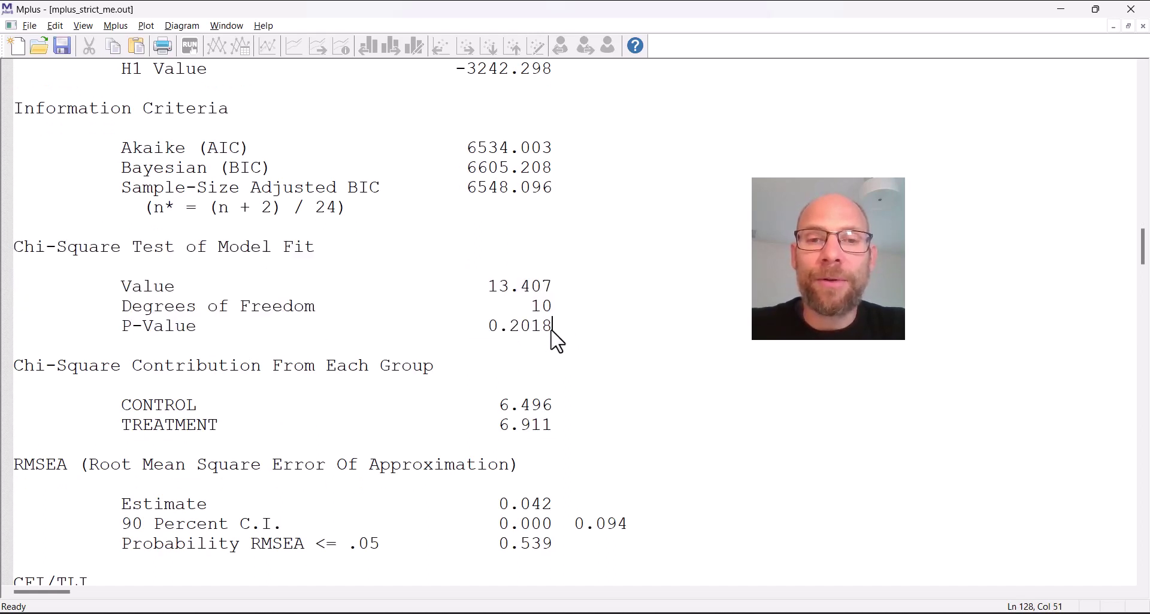
pyautogui.moveTo(552, 323); pyautogui.dragTo(487, 329)
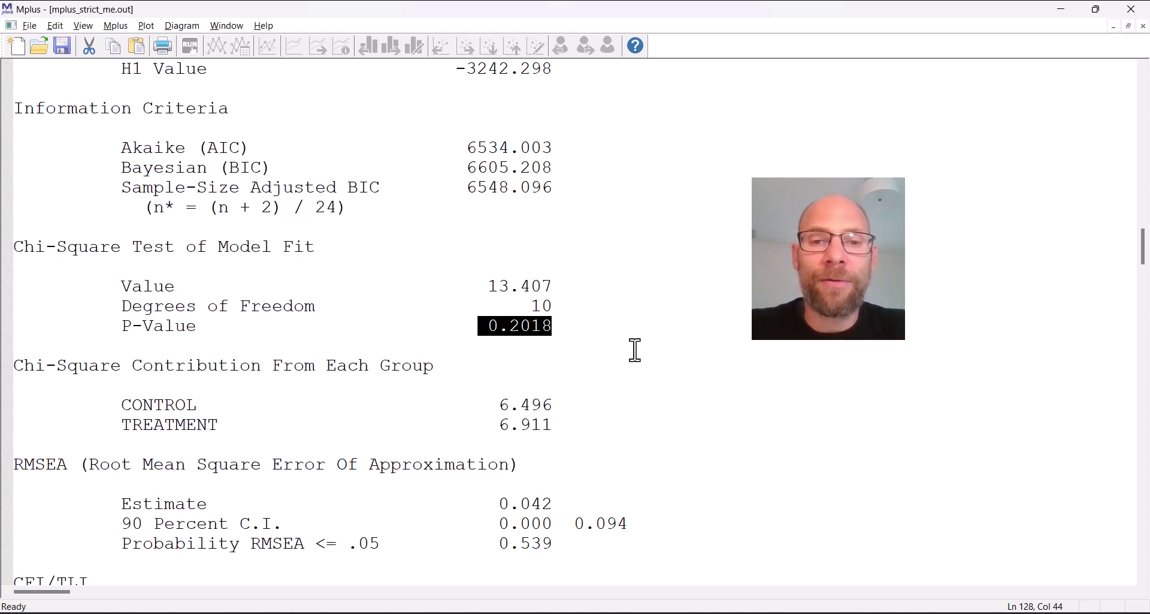
# - Mark chi-square 13.407 and the group contributions: treatment 6.911, control 6.496
pyautogui.scroll(-2, 569, 342)
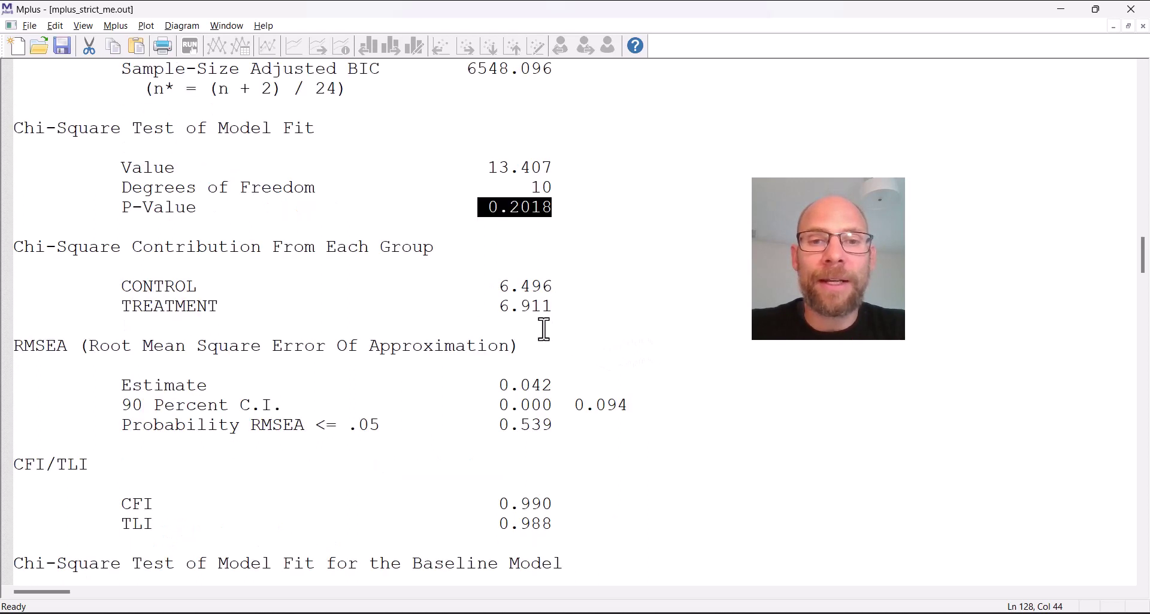
pyautogui.moveTo(502, 288); pyautogui.dragTo(555, 310)
pyautogui.moveTo(479, 168); pyautogui.dragTo(553, 169)
pyautogui.moveTo(556, 307); pyautogui.dragTo(466, 306)
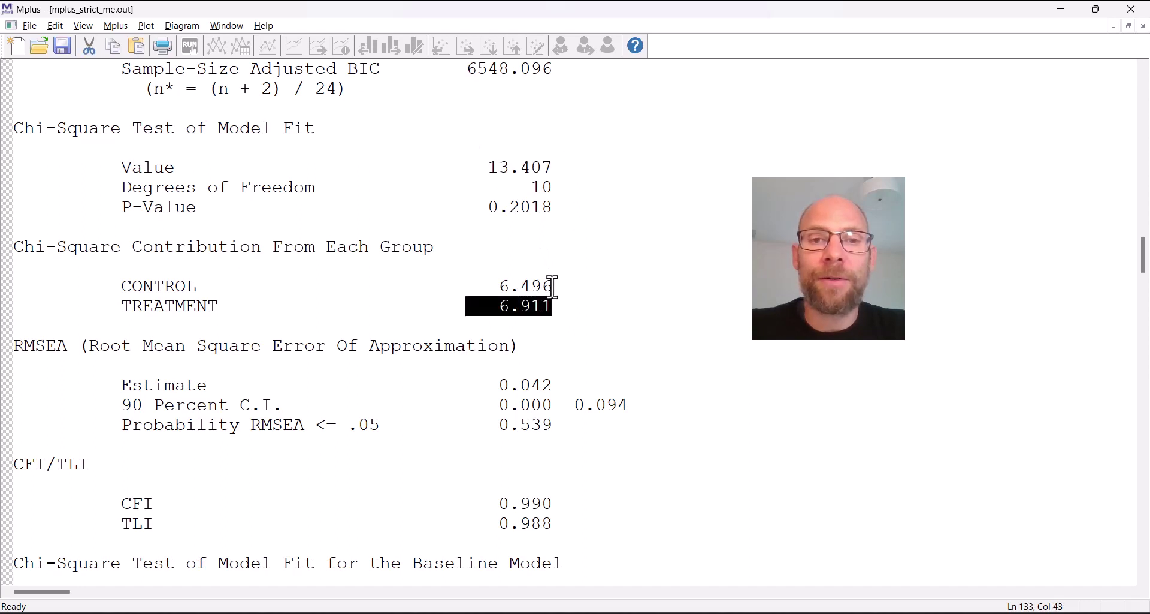
pyautogui.moveTo(553, 286); pyautogui.dragTo(488, 287)
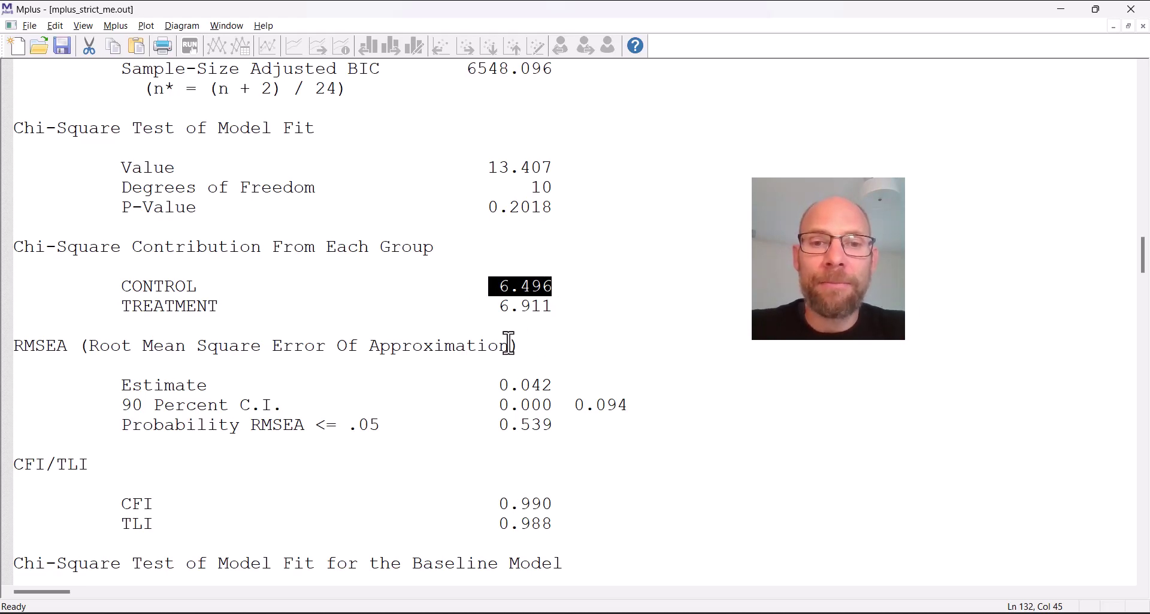
pyautogui.scroll(-2, 528, 328)
pyautogui.scroll(-6, 528, 328)
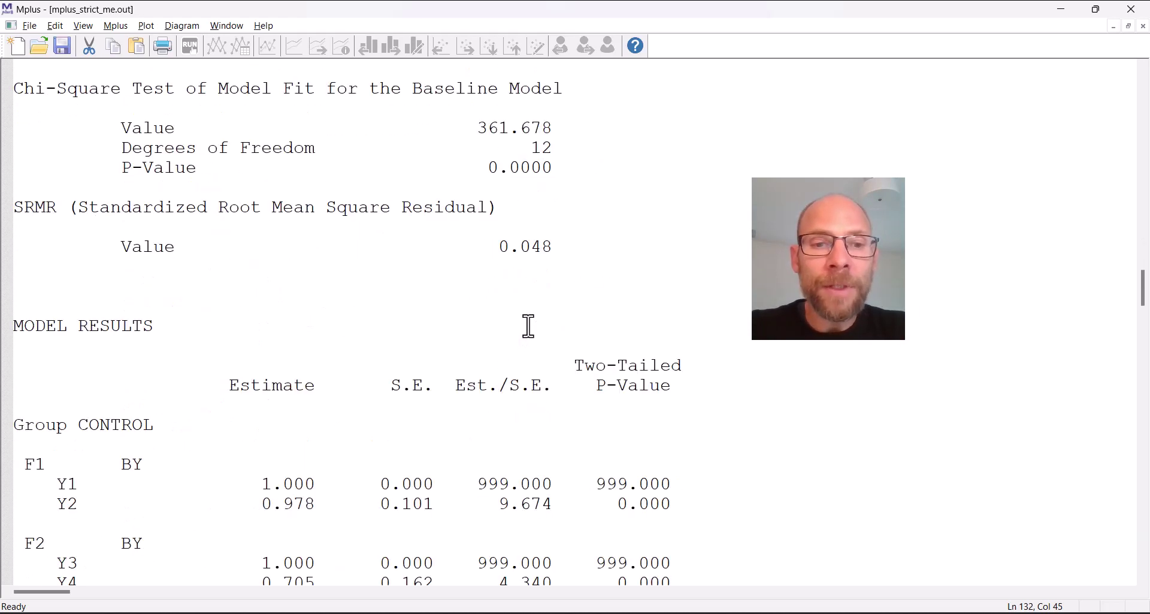
# - Mark the control group's Y2 loading 0.978, Y4 loading 0.705 and its Residual Variances
pyautogui.scroll(-2, 626, 281)
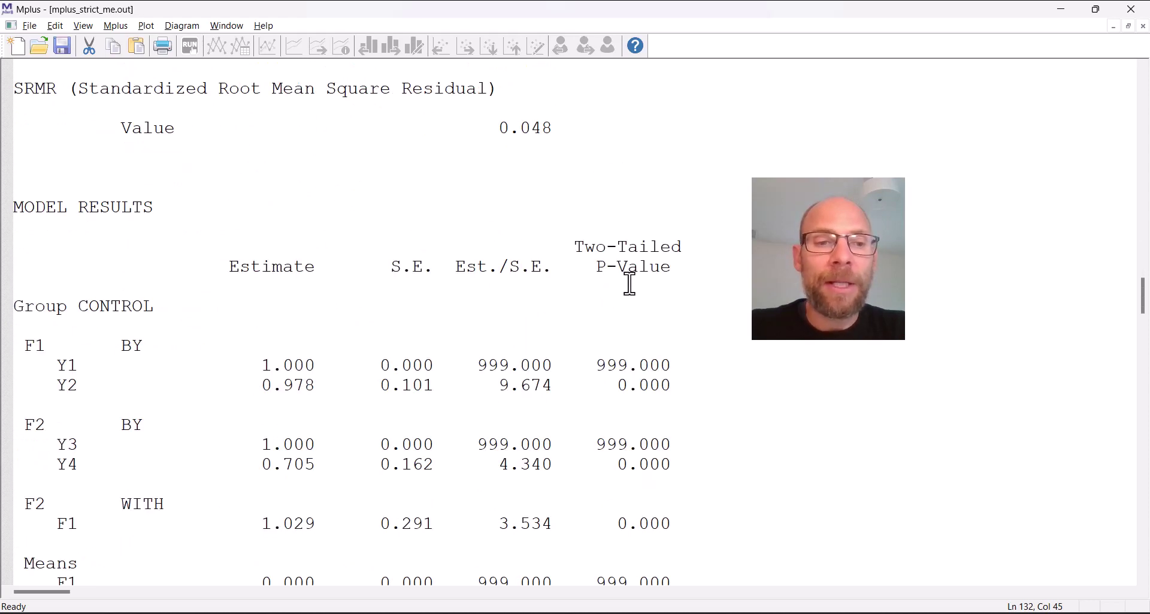
pyautogui.scroll(-2, 630, 282)
pyautogui.scroll(-2, 630, 282)
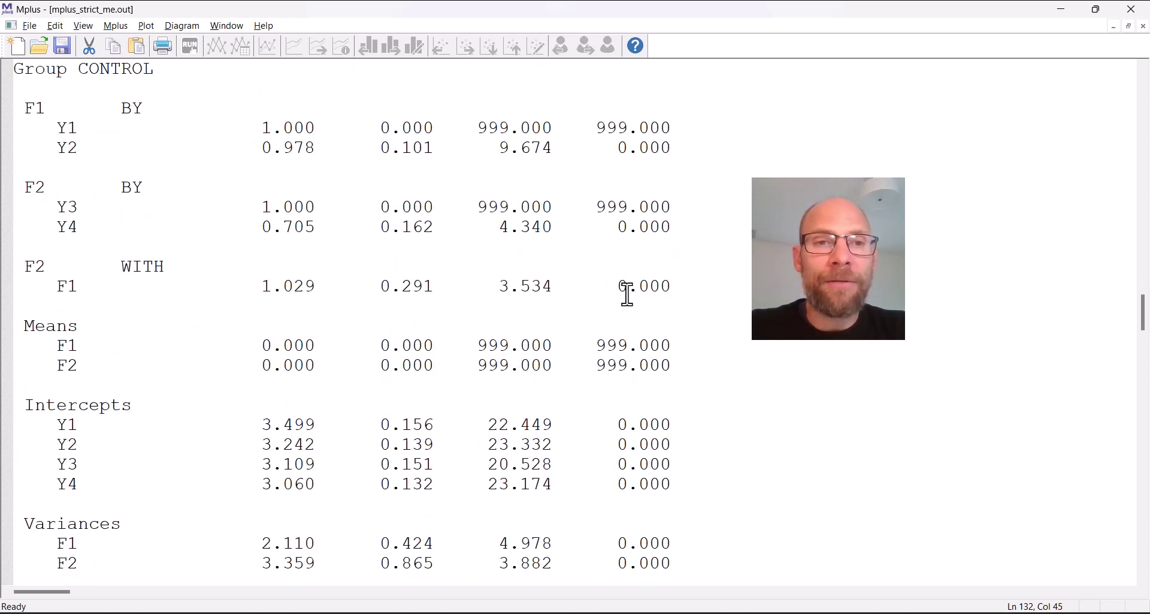
pyautogui.moveTo(262, 149); pyautogui.dragTo(333, 149)
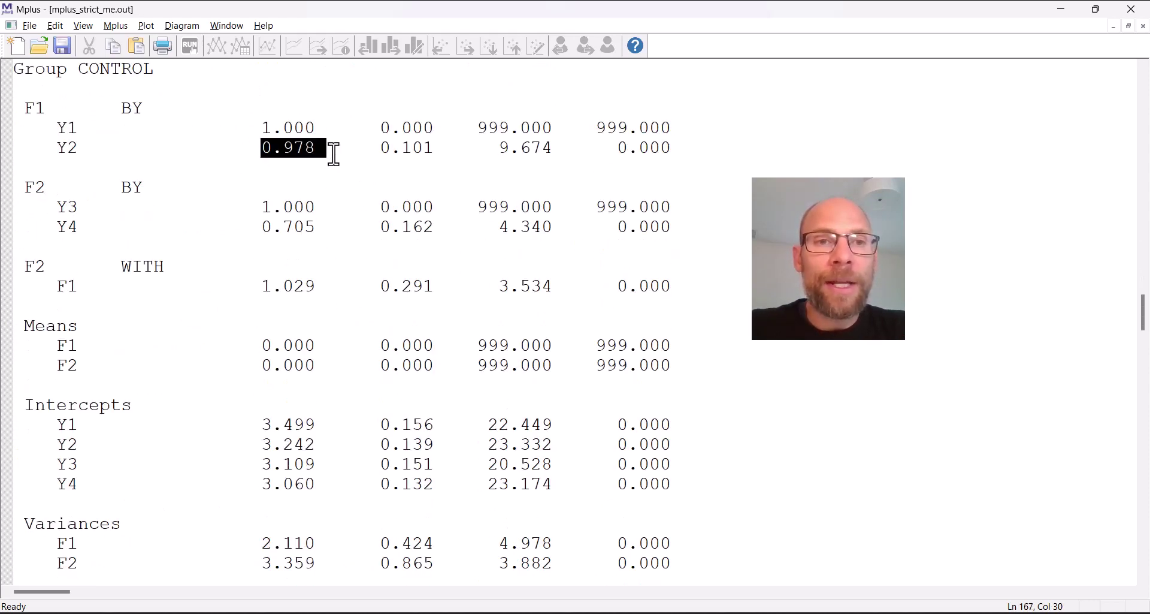
pyautogui.moveTo(271, 226); pyautogui.dragTo(319, 227)
pyautogui.moveTo(222, 405); pyautogui.dragTo(313, 488)
pyautogui.scroll(-2, 315, 475)
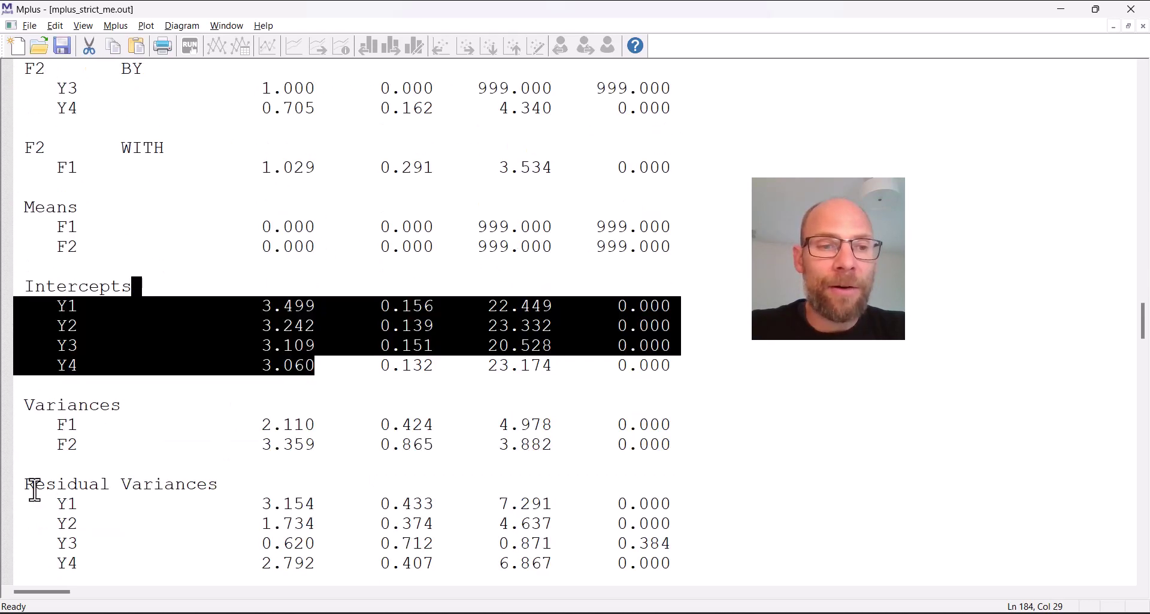
pyautogui.moveTo(34, 484); pyautogui.dragTo(330, 562)
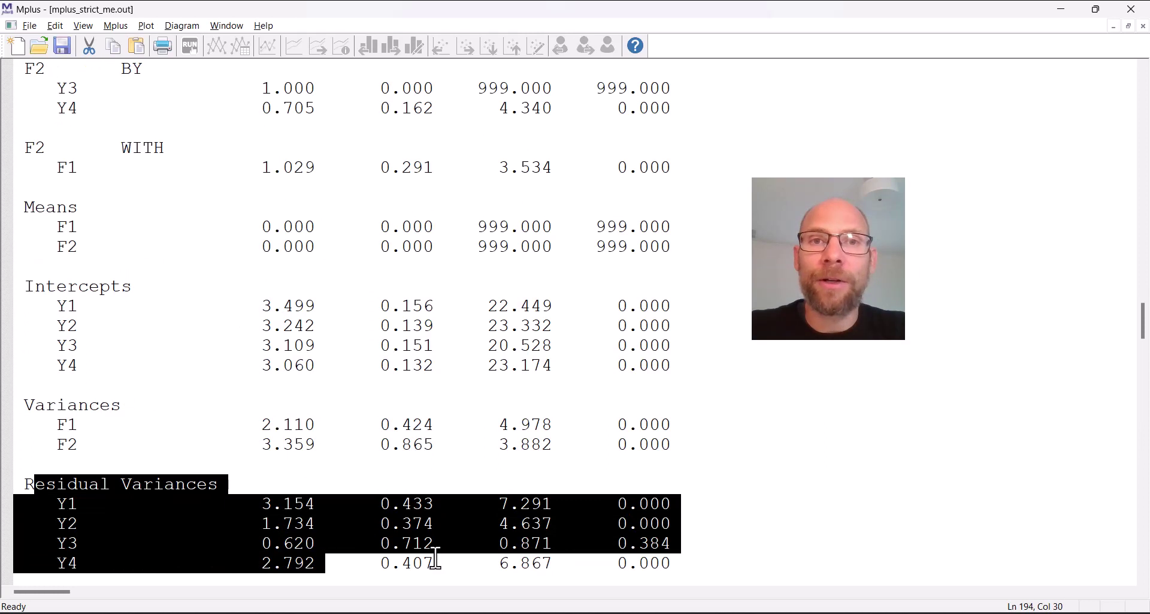
# - Mark the Group CONTROL heading and compare the Y2 loadings, 0.978 for control
pyautogui.scroll(4, 311, 215)
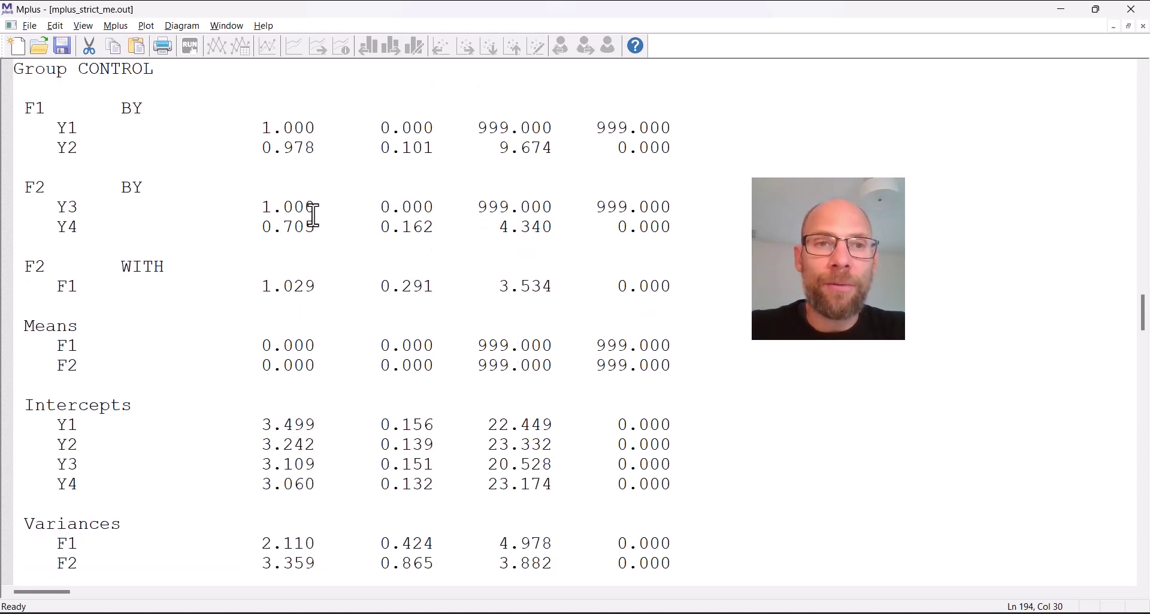
pyautogui.moveTo(18, 185); pyautogui.dragTo(174, 226)
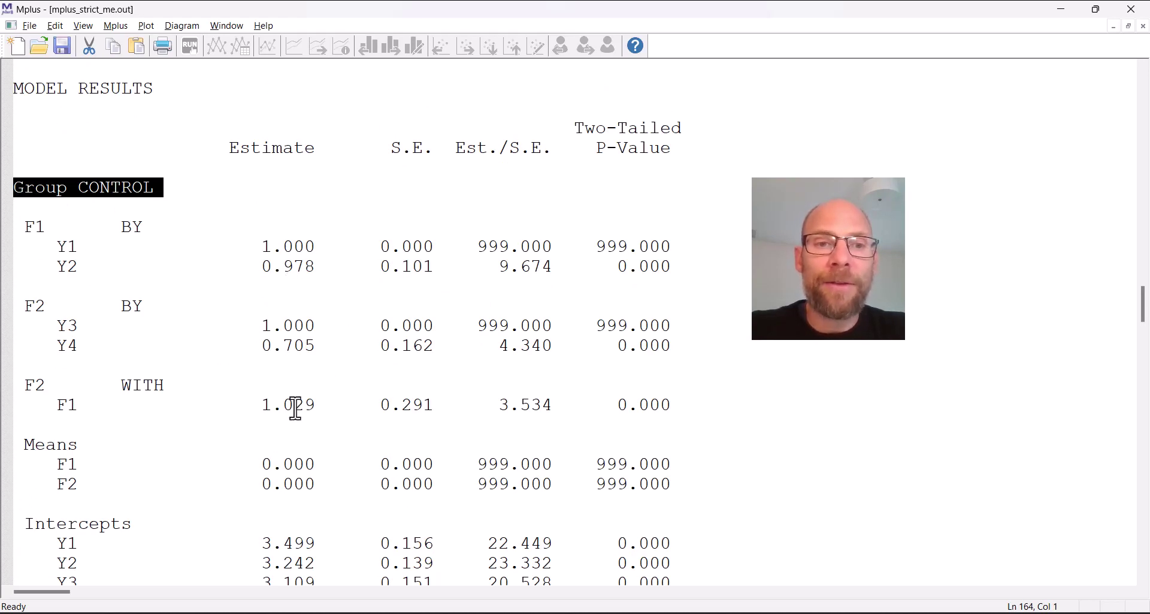
pyautogui.scroll(-12, 308, 329)
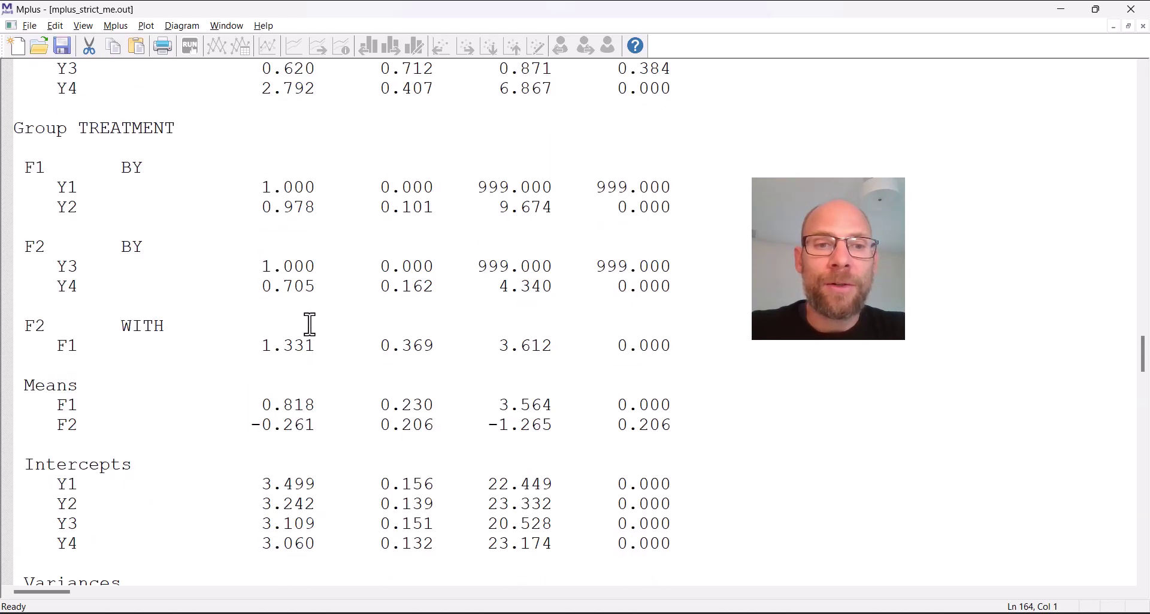
pyautogui.click(251, 205)
pyautogui.click(295, 209)
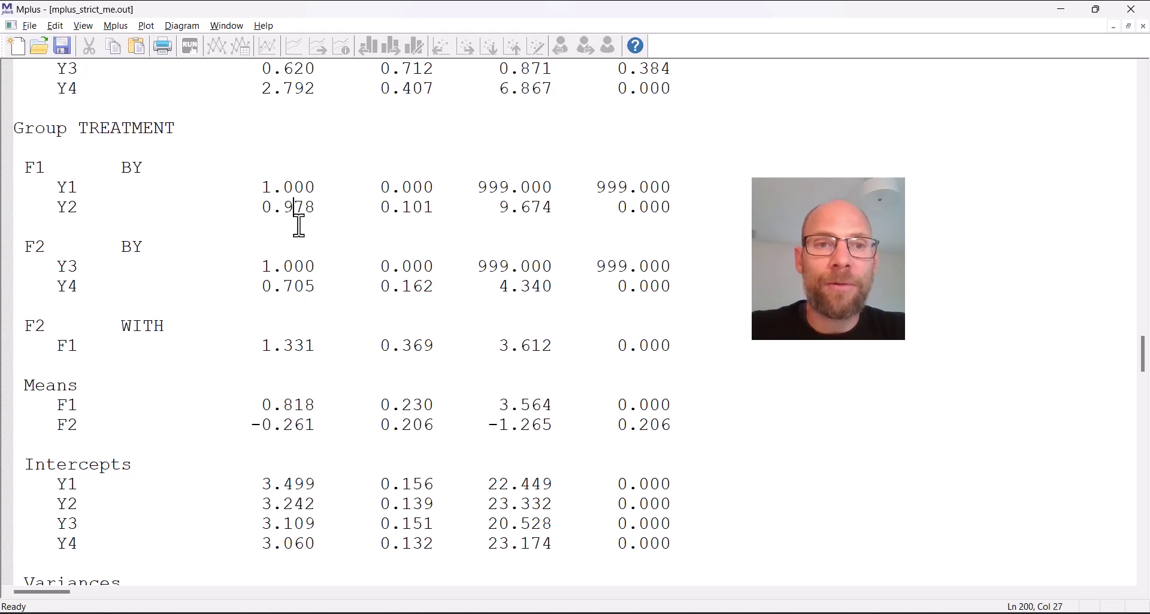
pyautogui.scroll(10, 299, 225)
pyautogui.click(296, 150)
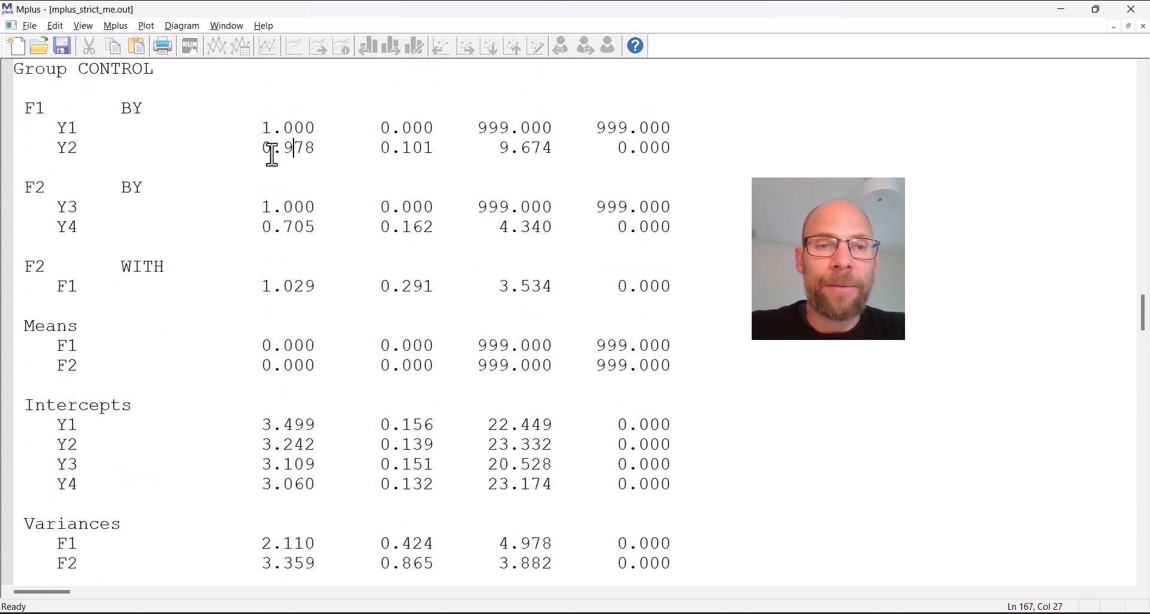
pyautogui.moveTo(263, 150); pyautogui.dragTo(329, 149)
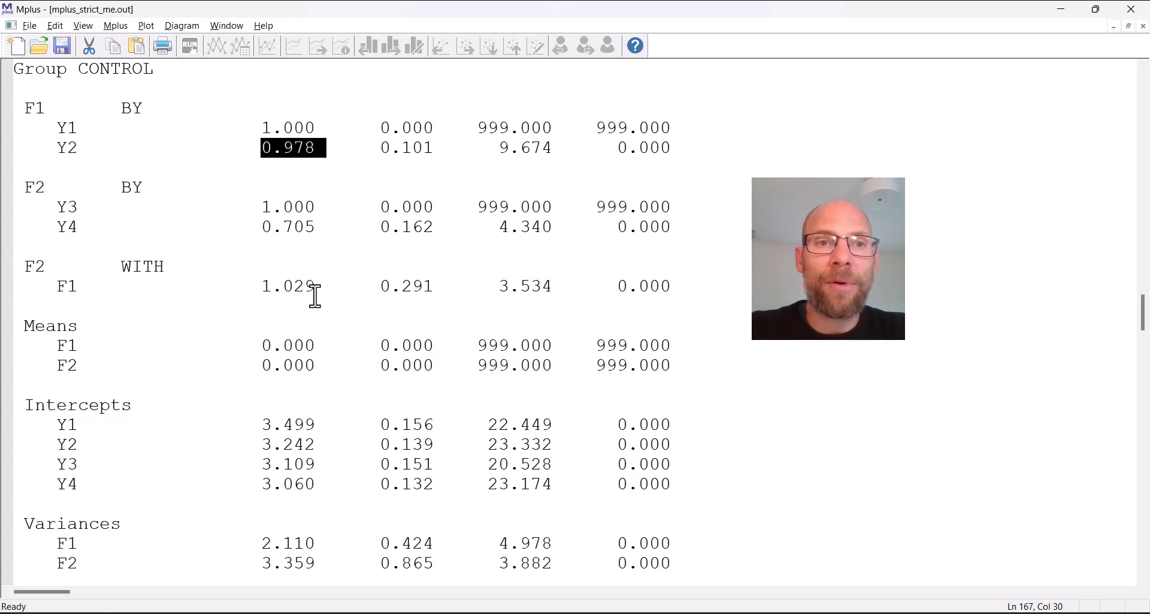
# - Highlight the treatment group's rows and mark its Y1 intercept 3.499, matching control
pyautogui.scroll(-4, 314, 293)
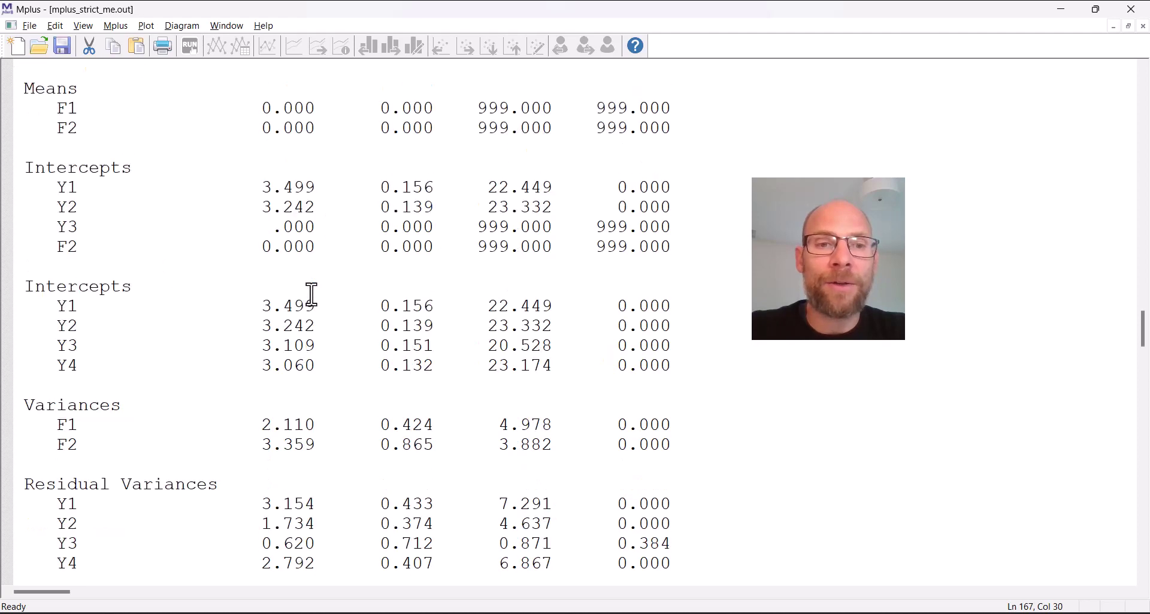
pyautogui.scroll(-6, 312, 294)
pyautogui.moveTo(254, 323); pyautogui.dragTo(329, 349)
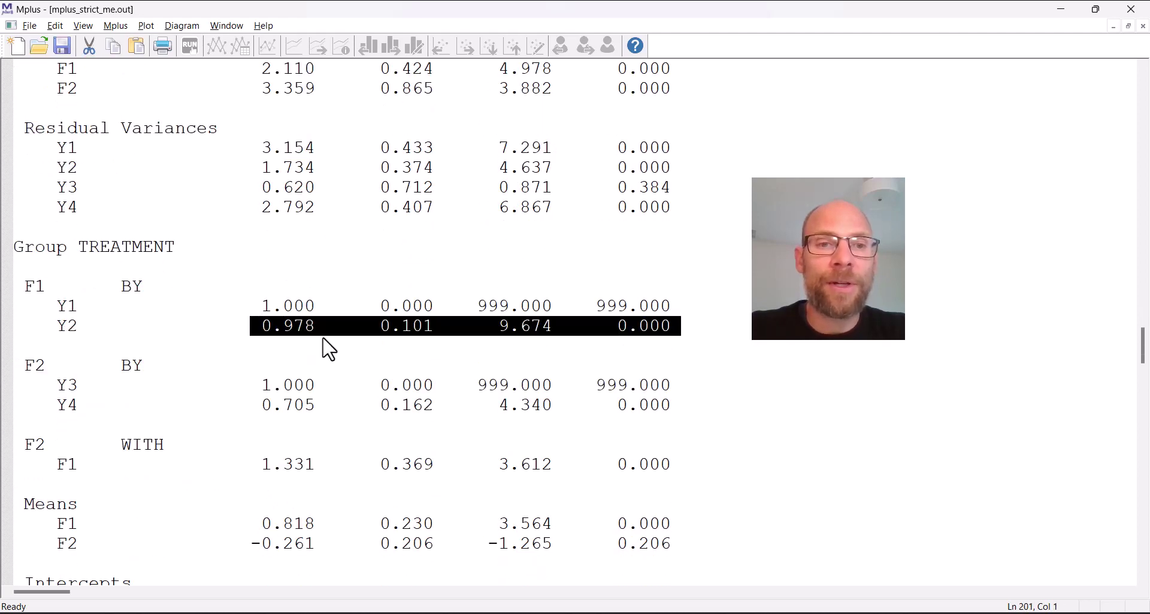
pyautogui.click(315, 325)
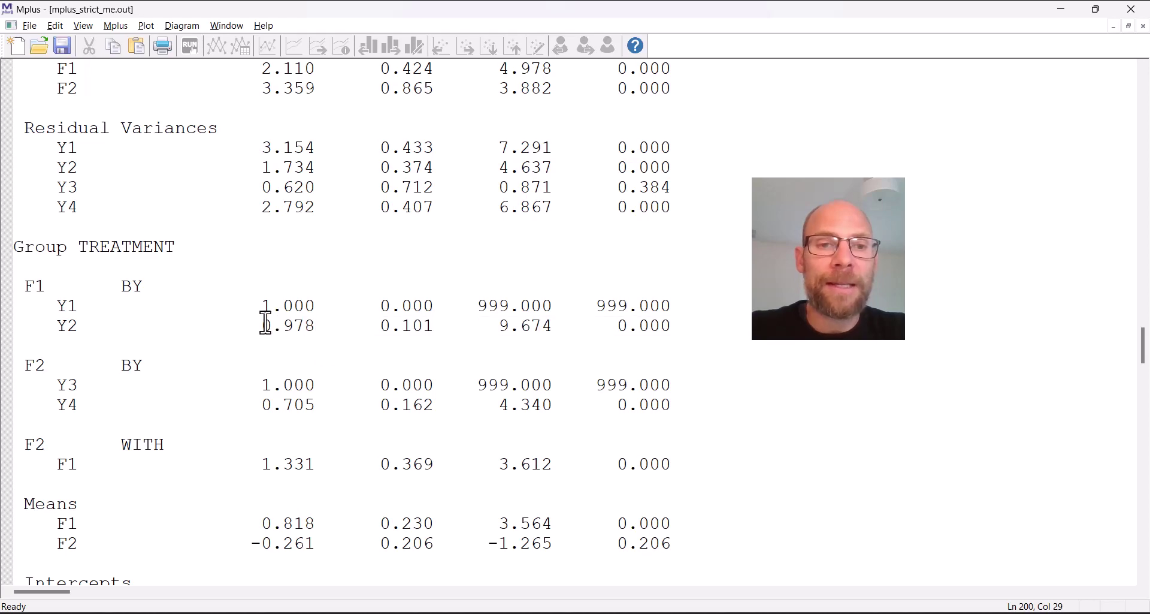
pyautogui.scroll(-2, 298, 429)
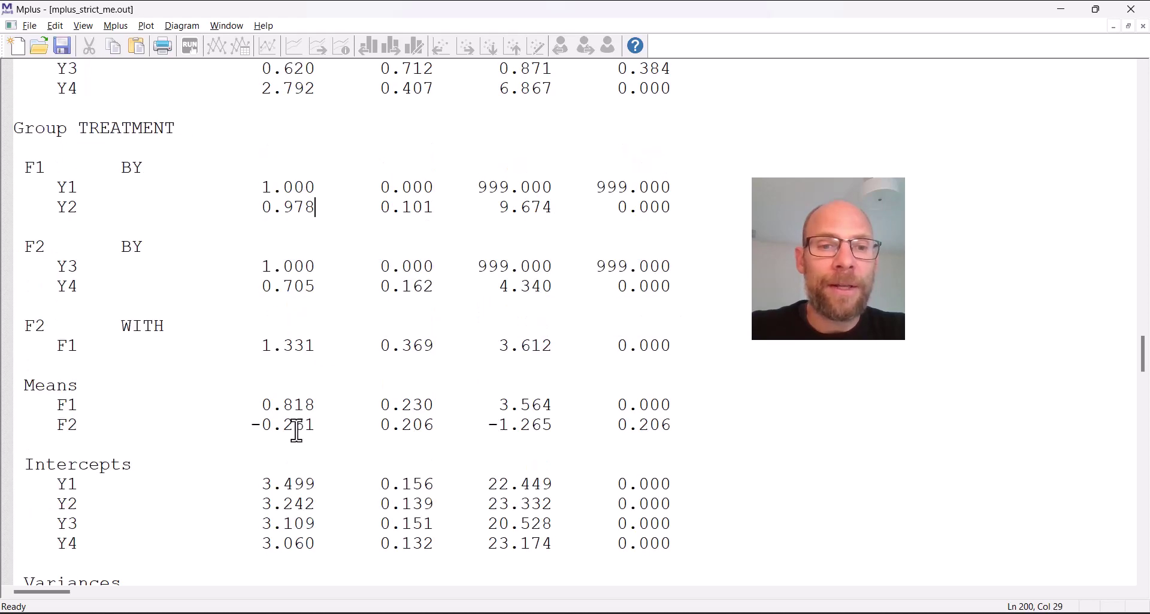
pyautogui.scroll(12, 299, 413)
pyautogui.scroll(-2, 303, 395)
pyautogui.scroll(2, 306, 396)
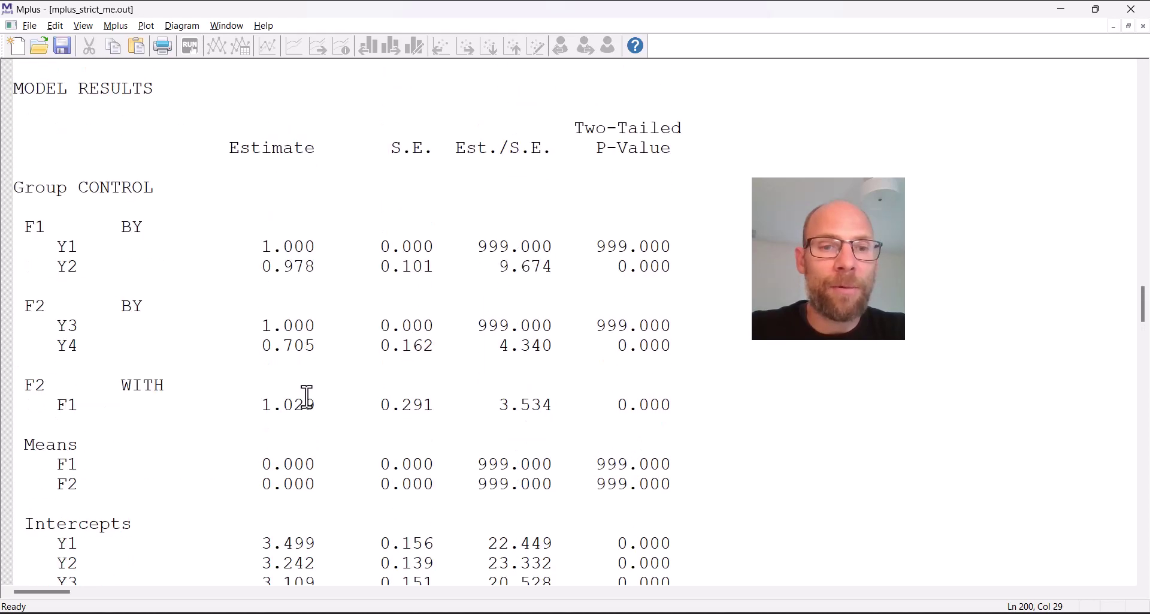
pyautogui.scroll(-4, 306, 396)
pyautogui.moveTo(260, 307); pyautogui.dragTo(324, 306)
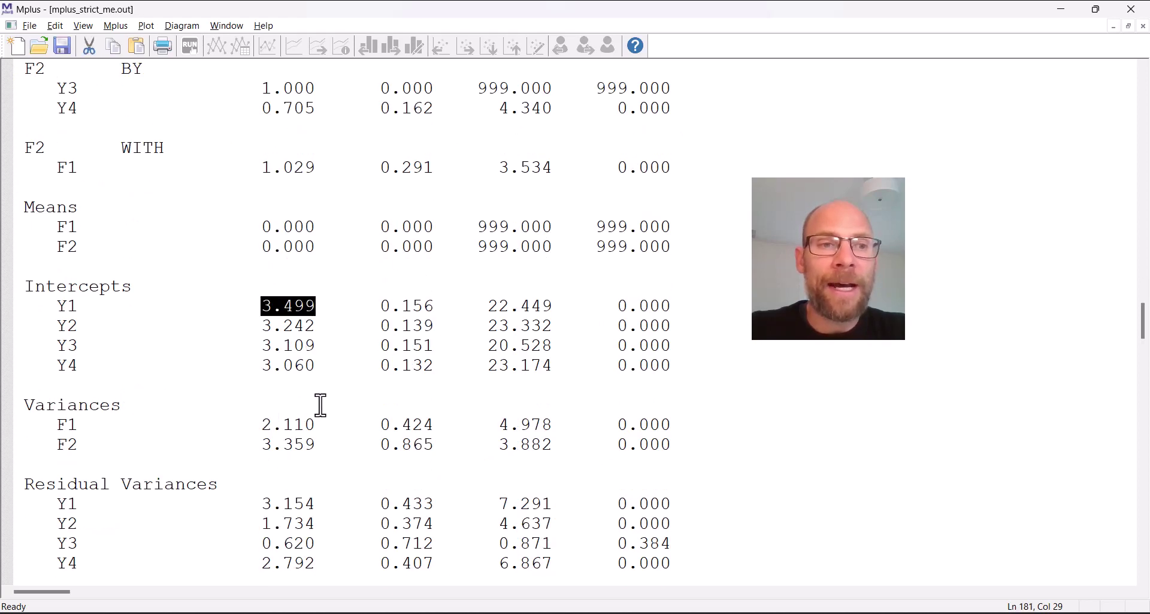
pyautogui.scroll(-10, 311, 398)
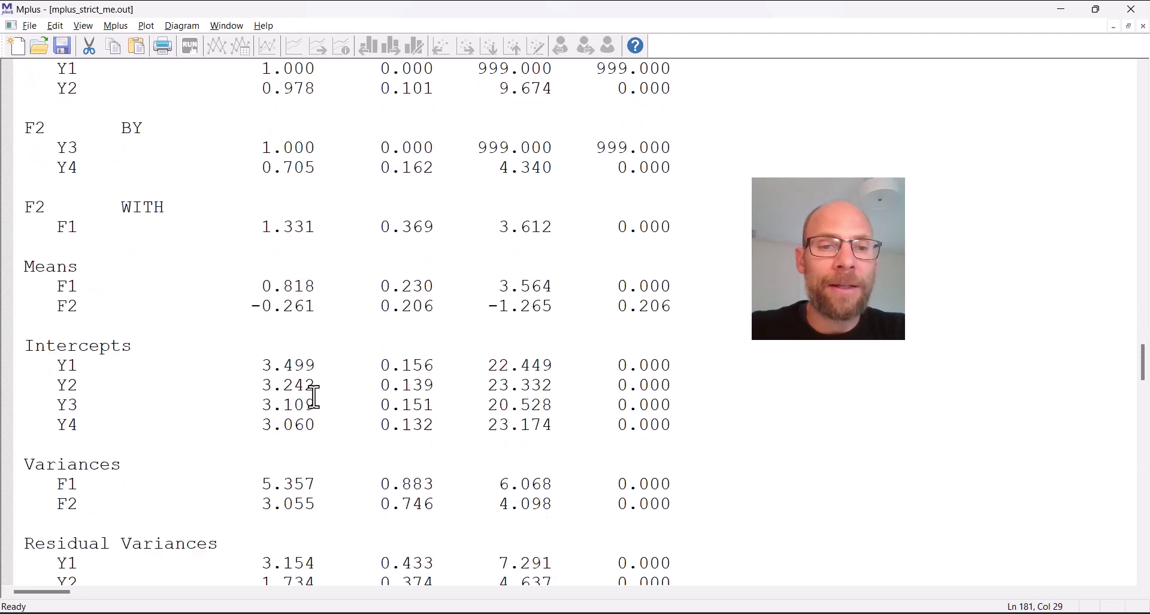
pyautogui.moveTo(57, 365); pyautogui.dragTo(317, 366)
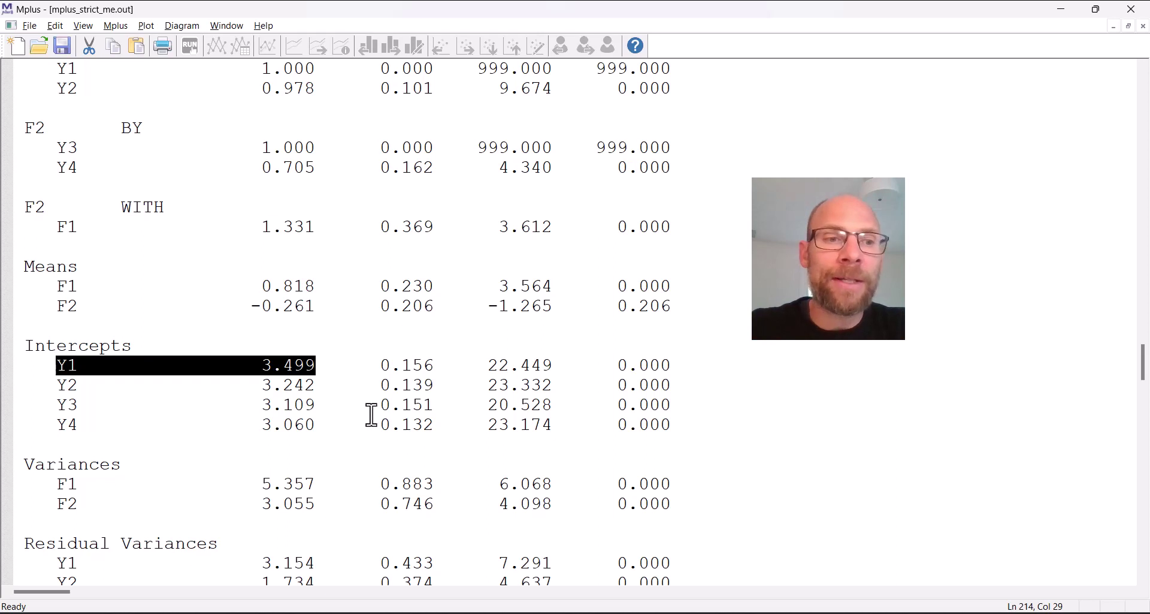
# - Highlight the control group's Y1–Y4 residual variances, then the treatment group's Y1 value of 3.154
pyautogui.scroll(4, 313, 431)
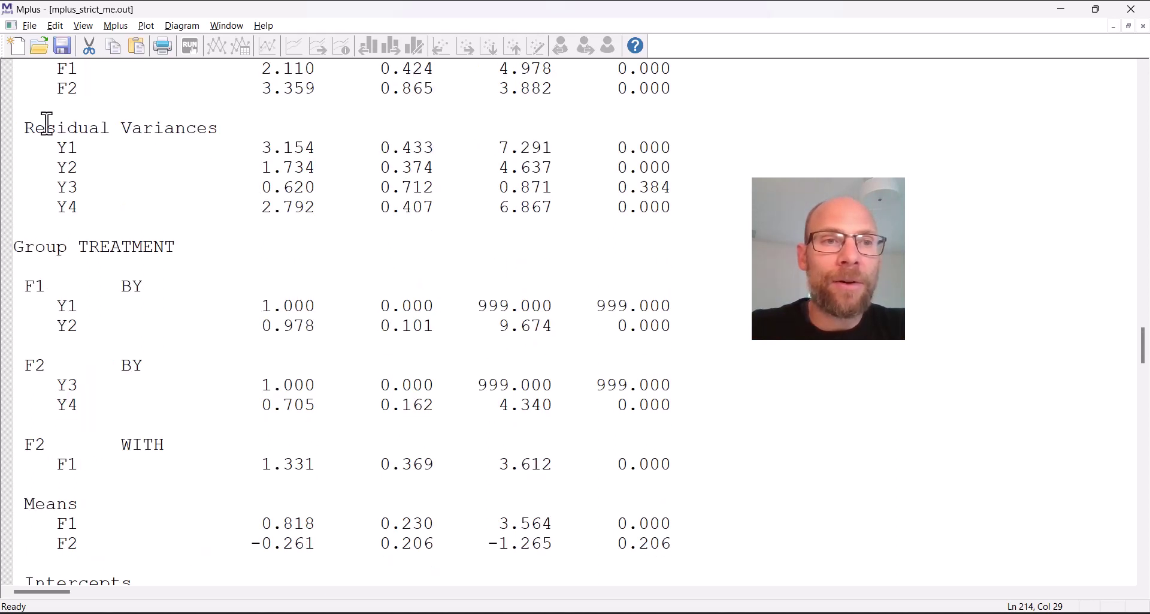
pyautogui.moveTo(22, 128); pyautogui.dragTo(683, 236)
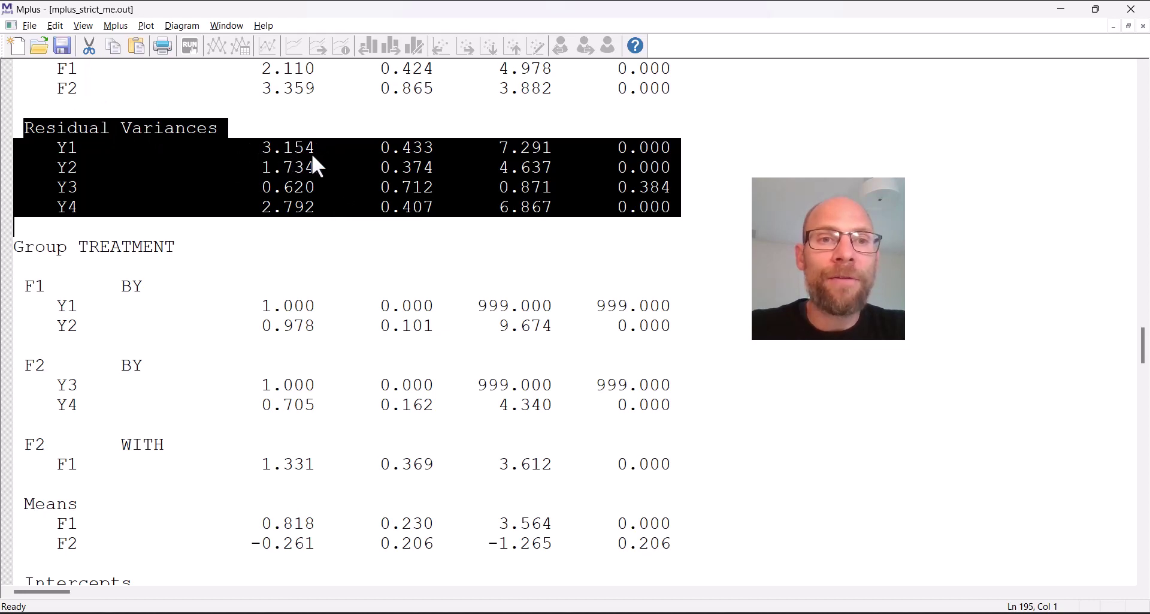
pyautogui.scroll(-10, 154, 204)
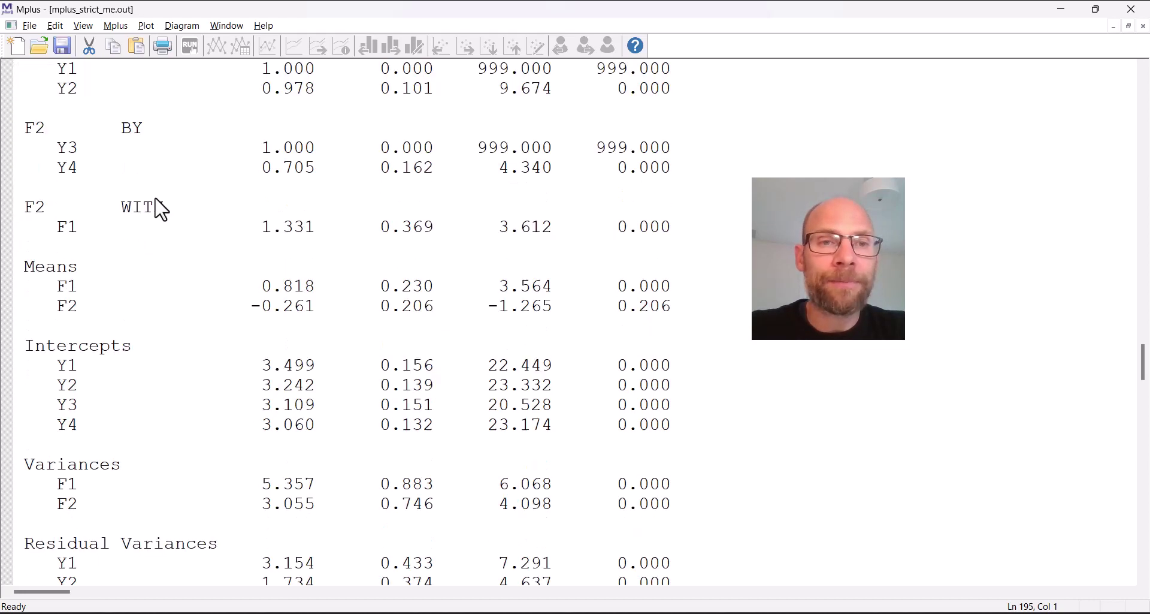
pyautogui.moveTo(336, 207); pyautogui.dragTo(34, 207)
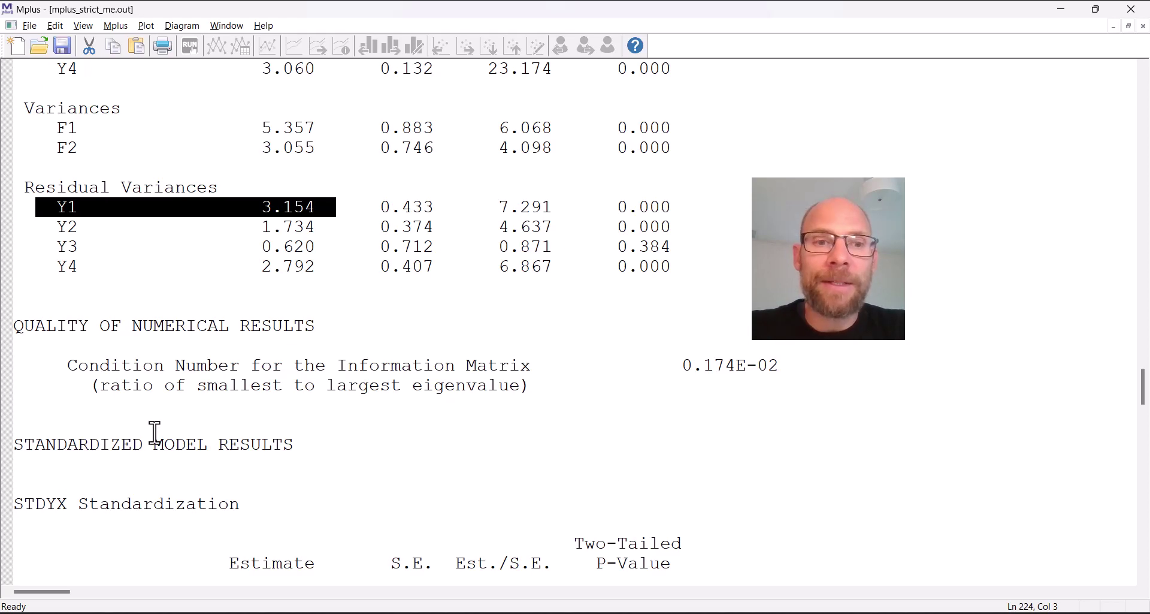
# - Mark the control group's R-SQUARE estimates, including Y1 at 0.401
pyautogui.scroll(-6, 154, 432)
pyautogui.scroll(-4, 156, 431)
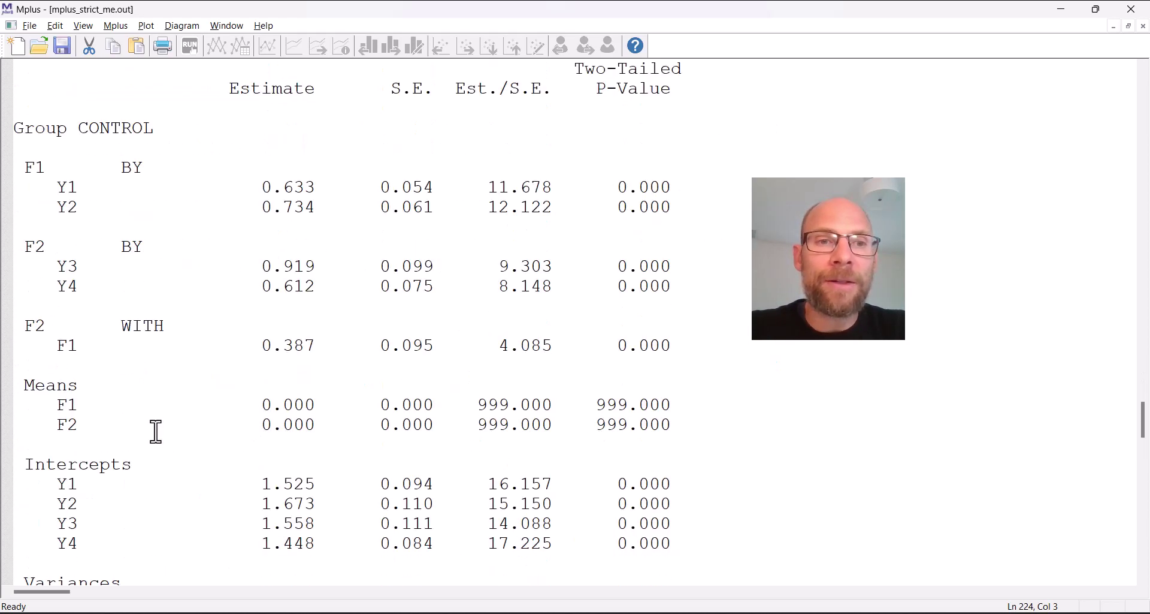
pyautogui.scroll(-6, 155, 431)
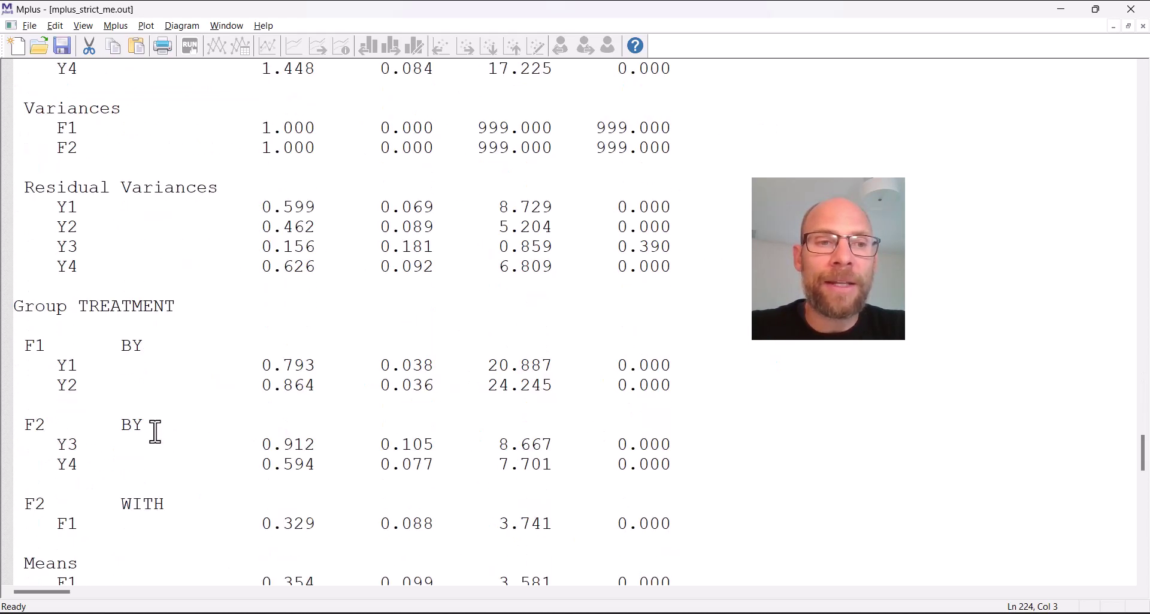
pyautogui.scroll(-14, 155, 432)
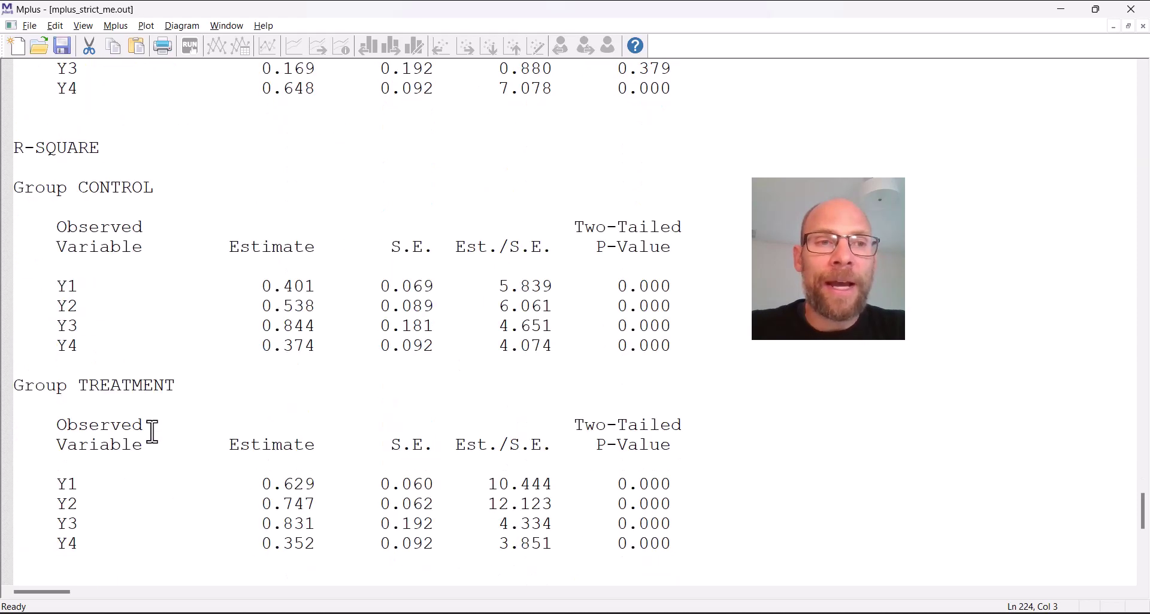
pyautogui.scroll(-2, 153, 432)
pyautogui.scroll(2, 153, 432)
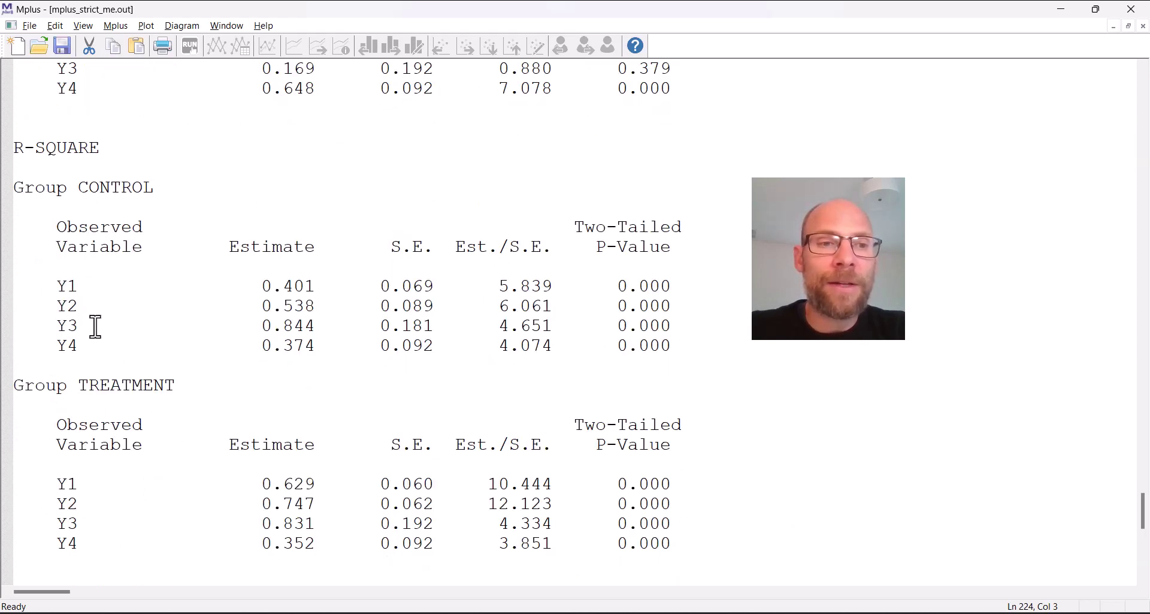
pyautogui.moveTo(54, 287); pyautogui.dragTo(322, 345)
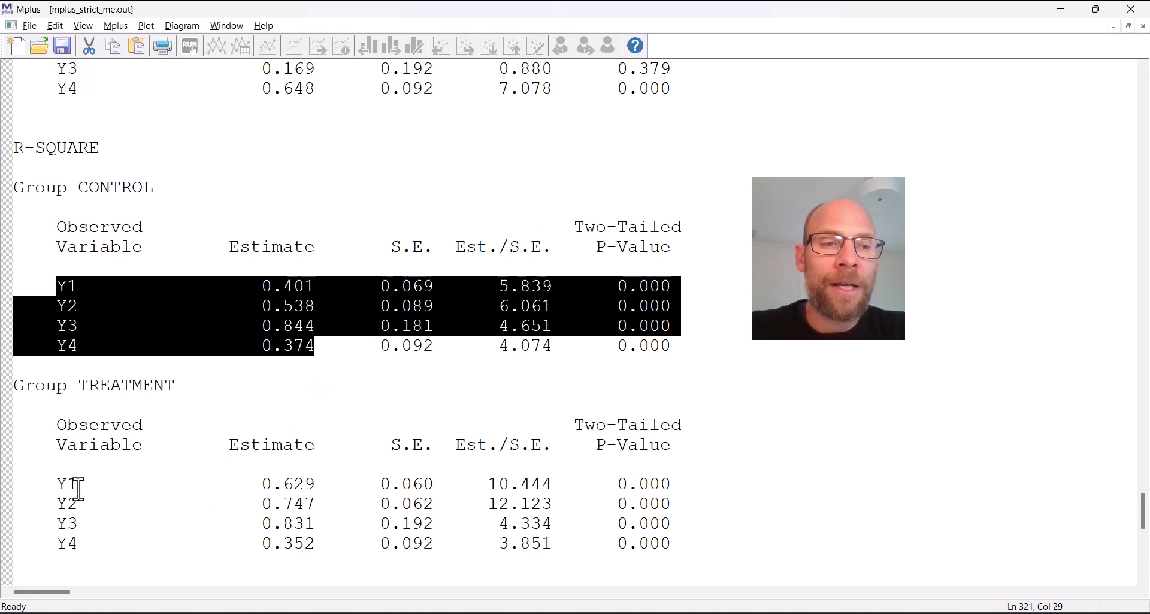
# - Mark the treatment group's R-SQUARE estimates, including Y1 at 0.629
pyautogui.moveTo(55, 484); pyautogui.dragTo(318, 544)
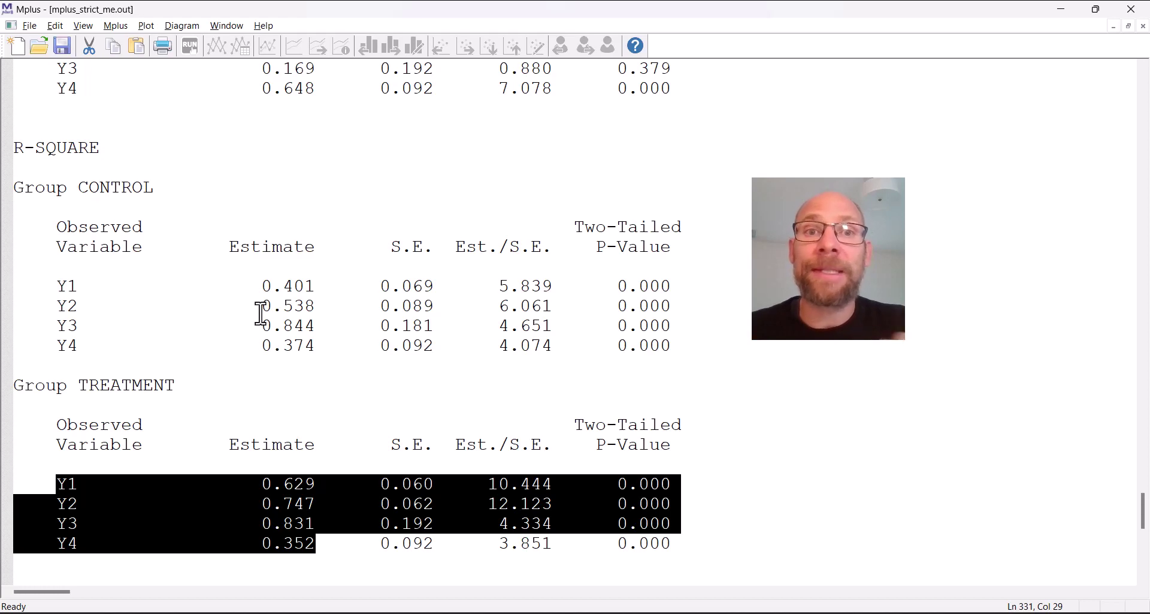
pyautogui.scroll(6, 506, 249)
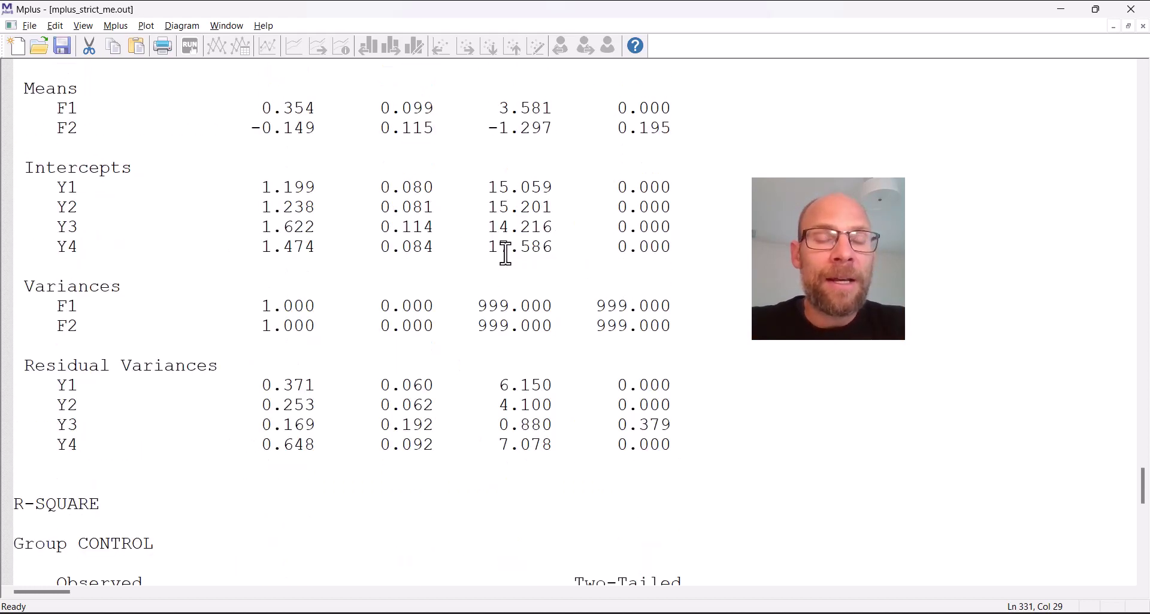
pyautogui.scroll(2, 506, 253)
pyautogui.scroll(2, 501, 257)
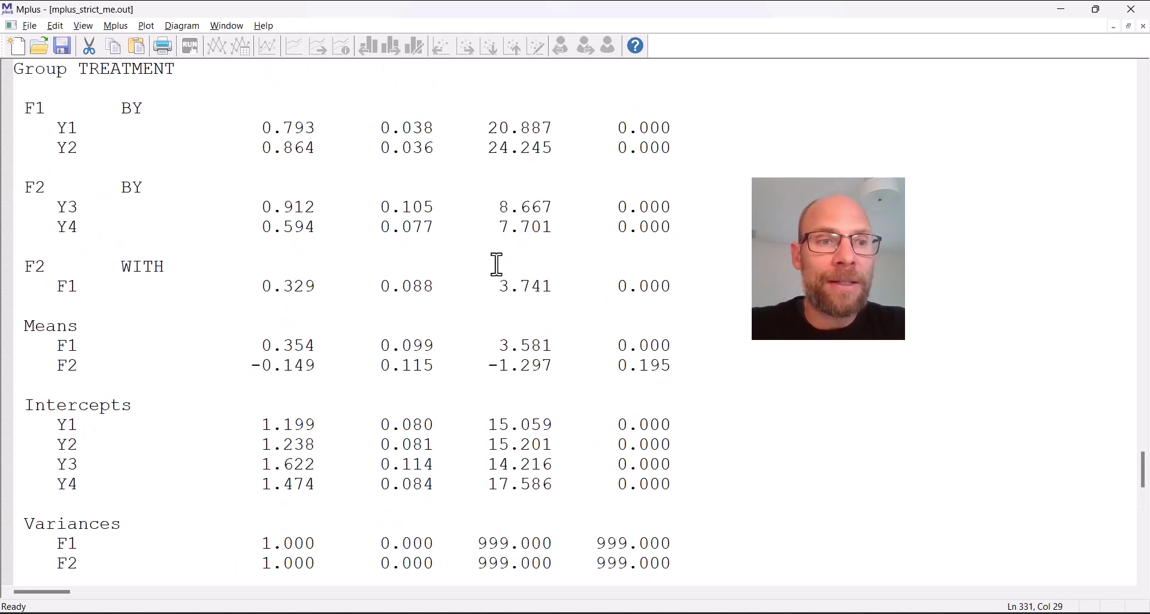
pyautogui.scroll(8, 497, 263)
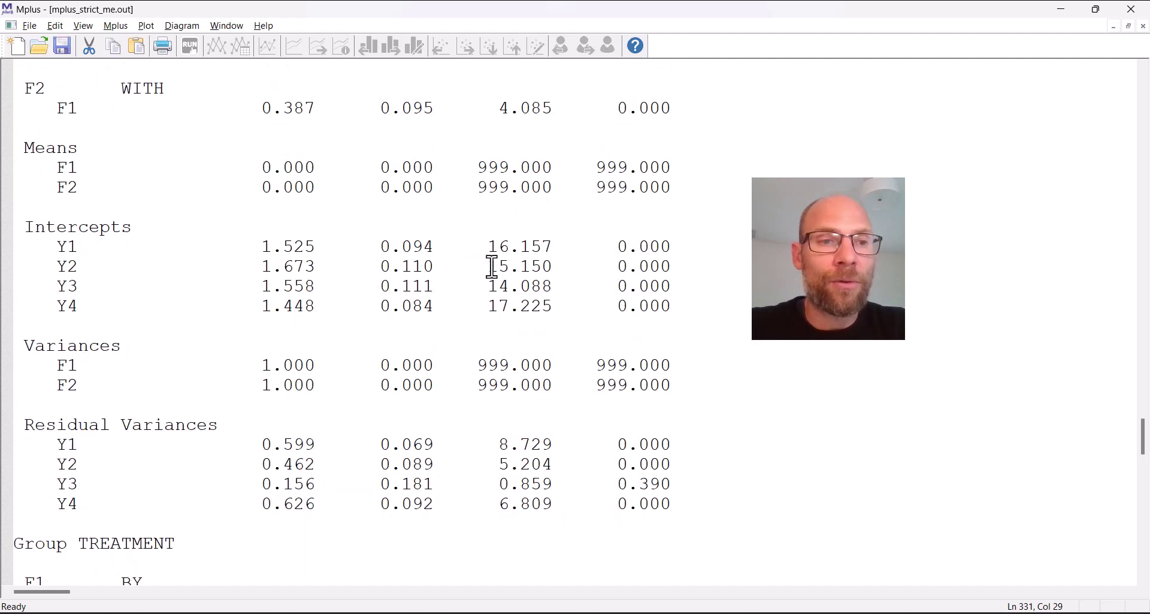
pyautogui.scroll(-15, 292, 346)
pyautogui.scroll(5, 294, 347)
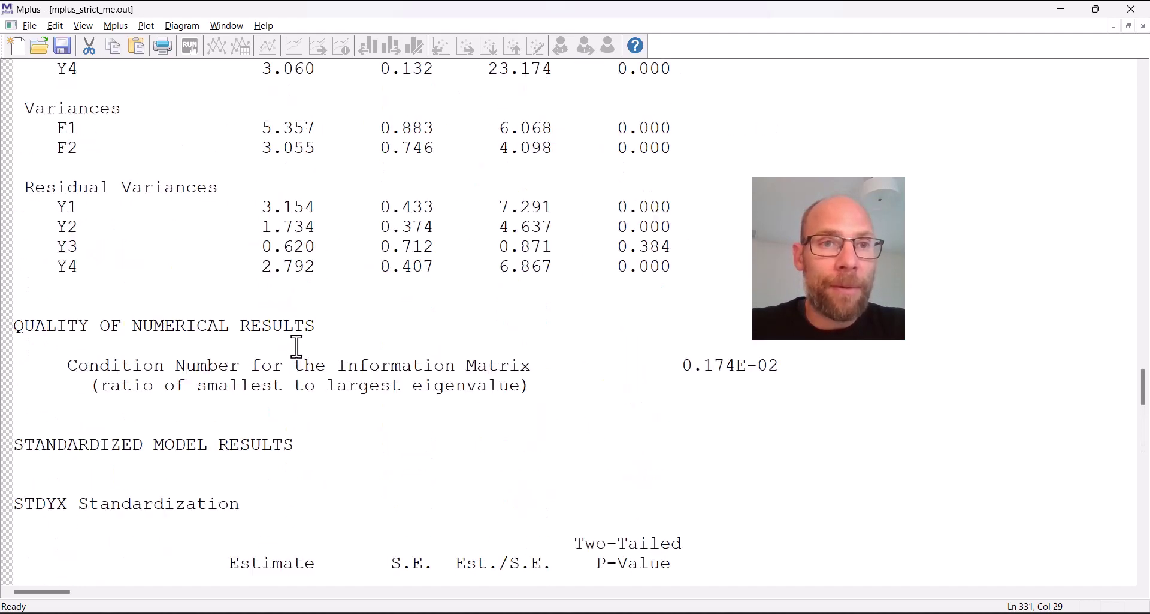
# - Highlight the F1–F2 variances: 2.110 for control F1, then 5.357 and 3.055 for treatment
pyautogui.scroll(4, 298, 345)
pyautogui.scroll(8, 300, 346)
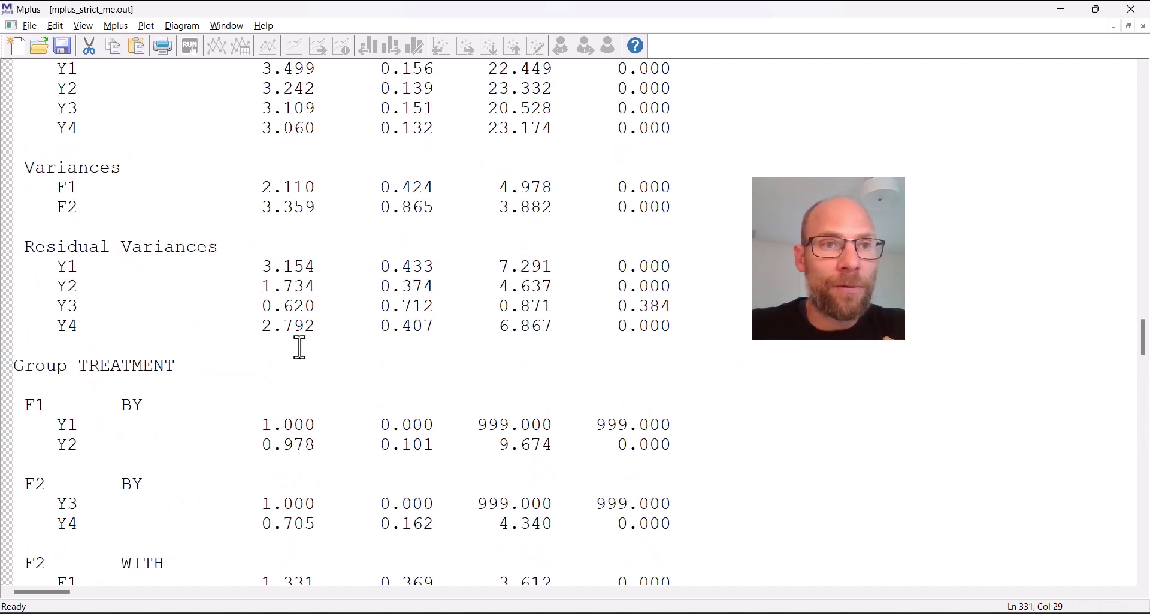
pyautogui.scroll(-2, 301, 346)
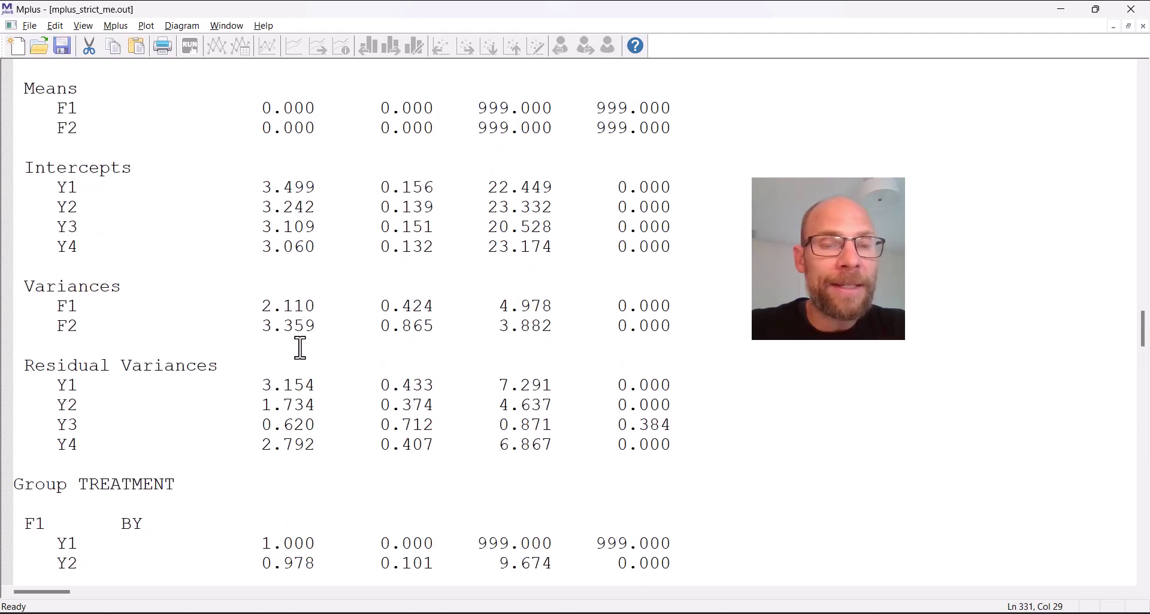
pyautogui.moveTo(252, 308); pyautogui.dragTo(319, 327)
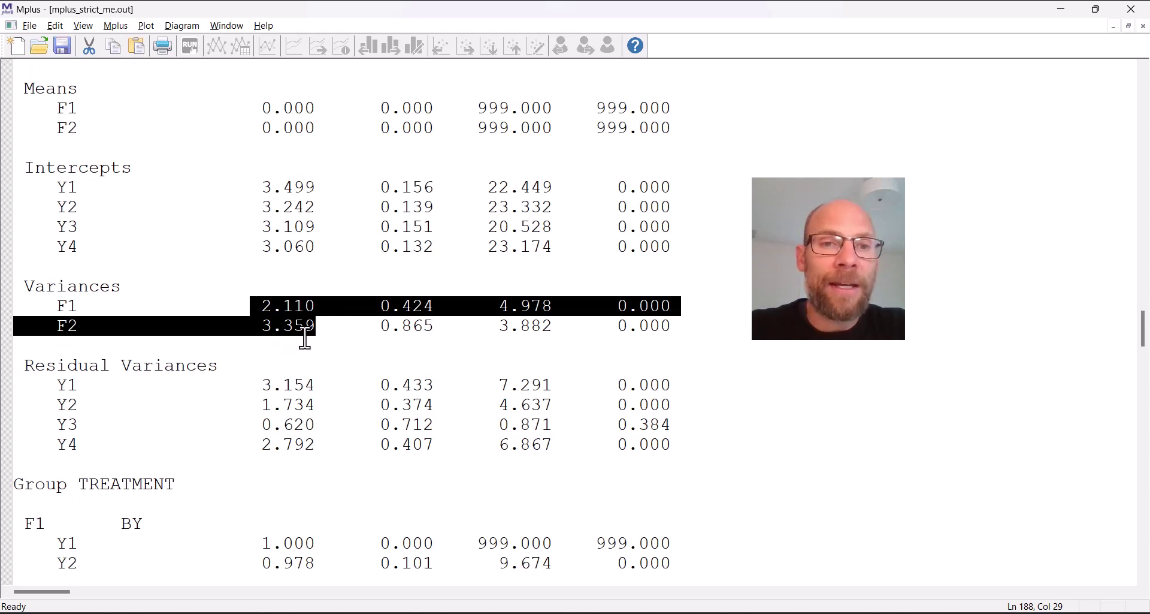
pyautogui.scroll(-8, 306, 336)
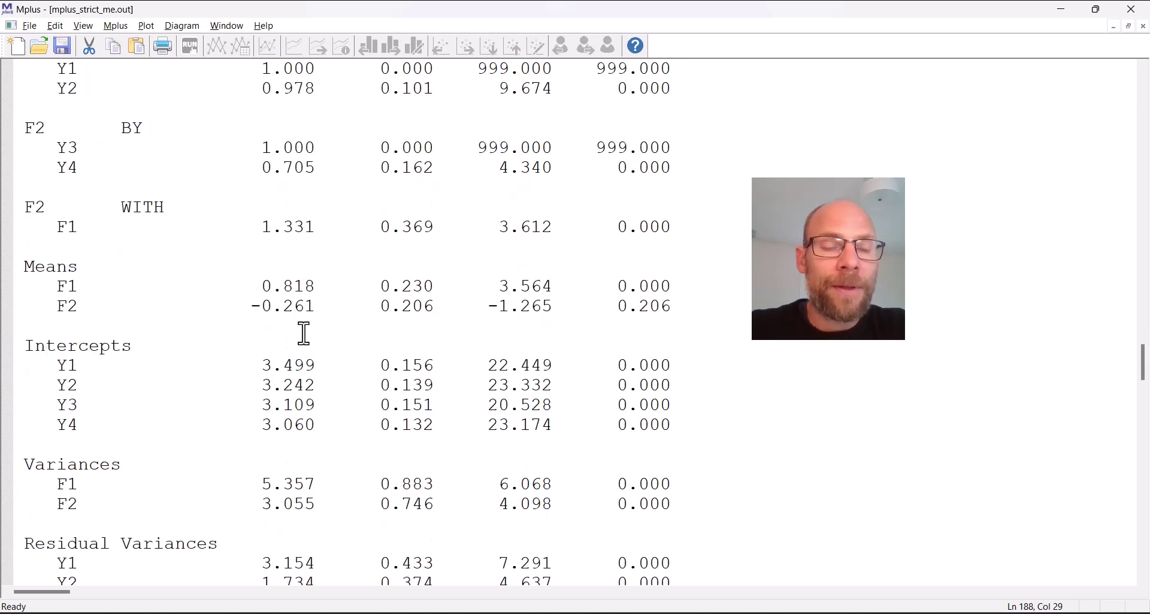
pyautogui.scroll(-2, 305, 335)
pyautogui.moveTo(259, 365); pyautogui.dragTo(315, 386)
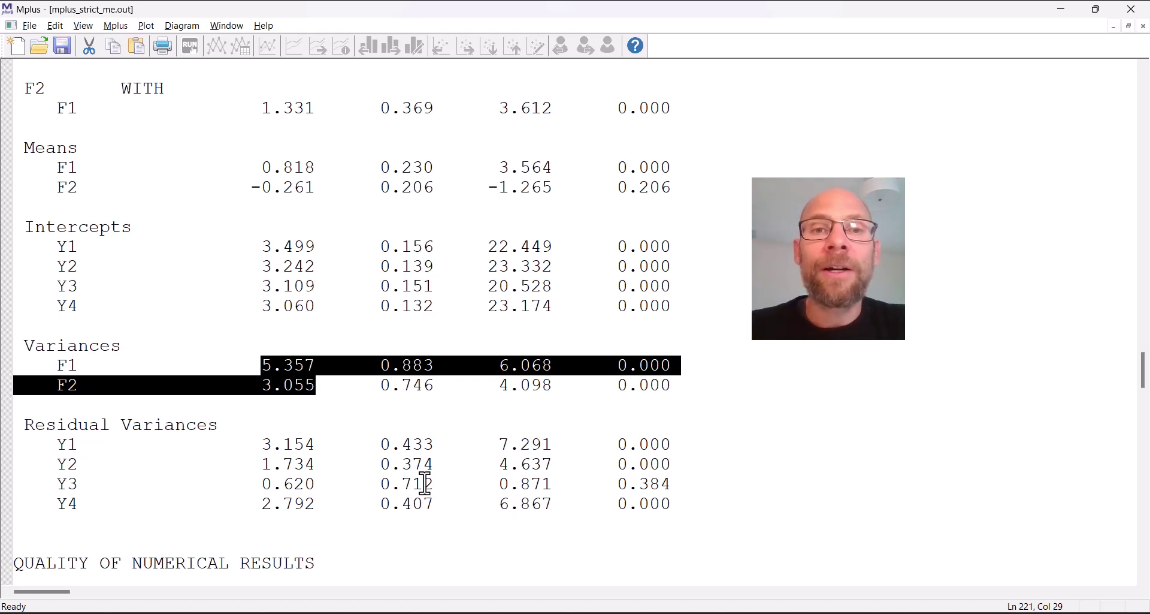
pyautogui.scroll(-15, 425, 483)
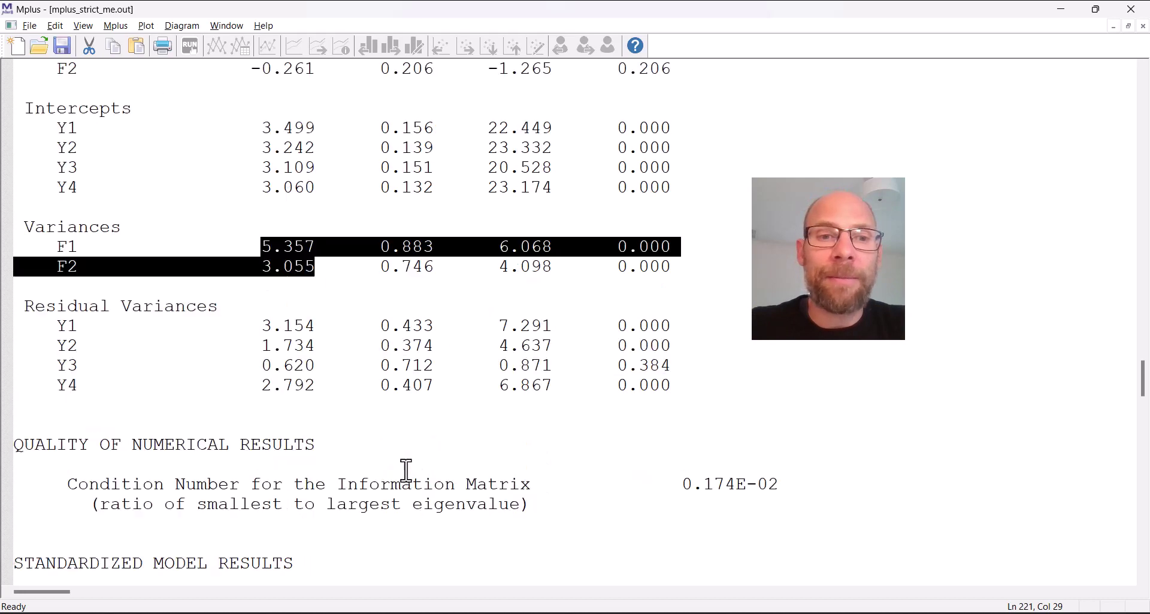
pyautogui.scroll(-15, 395, 463)
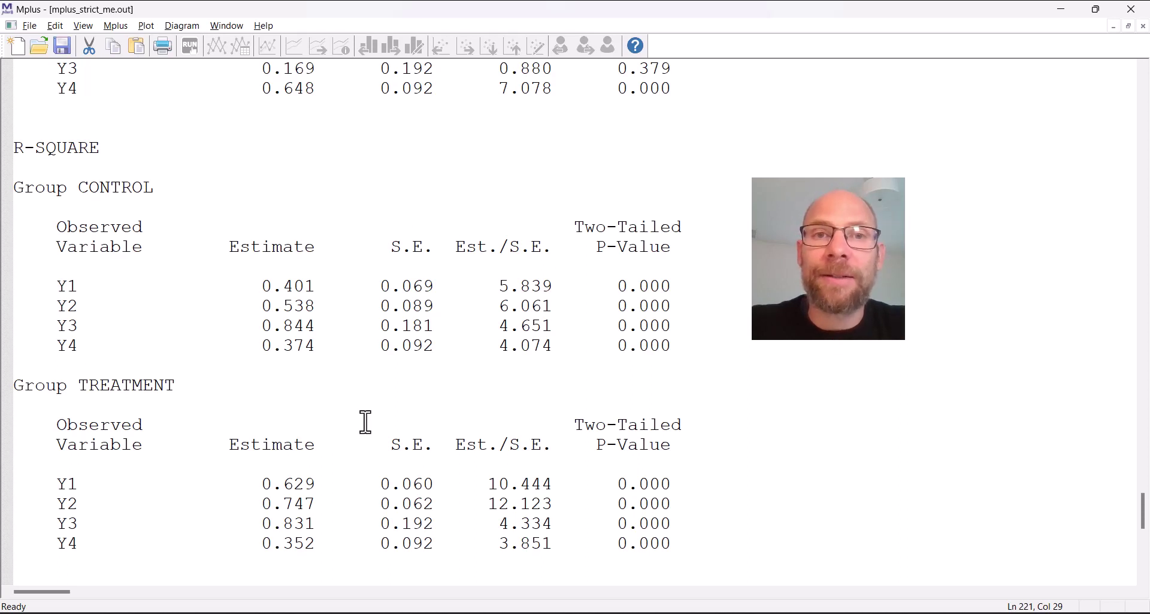
# - Add the line 'F1-F2 (v1-v2);' below the residual constraint and rerun the model
pyautogui.click(1143, 27)
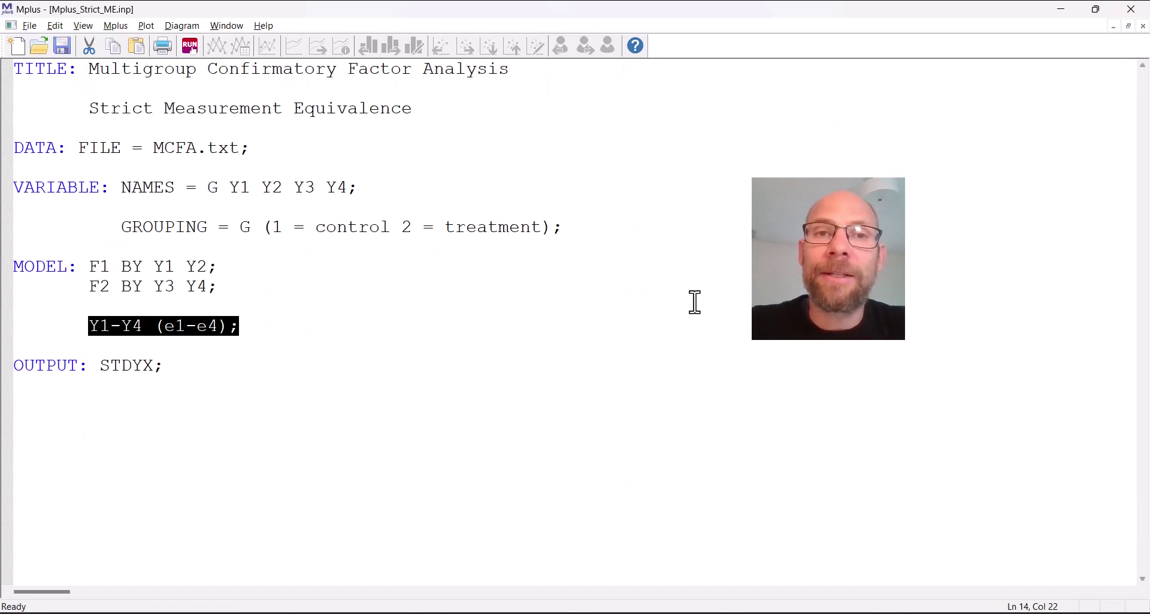
pyautogui.click(292, 336)
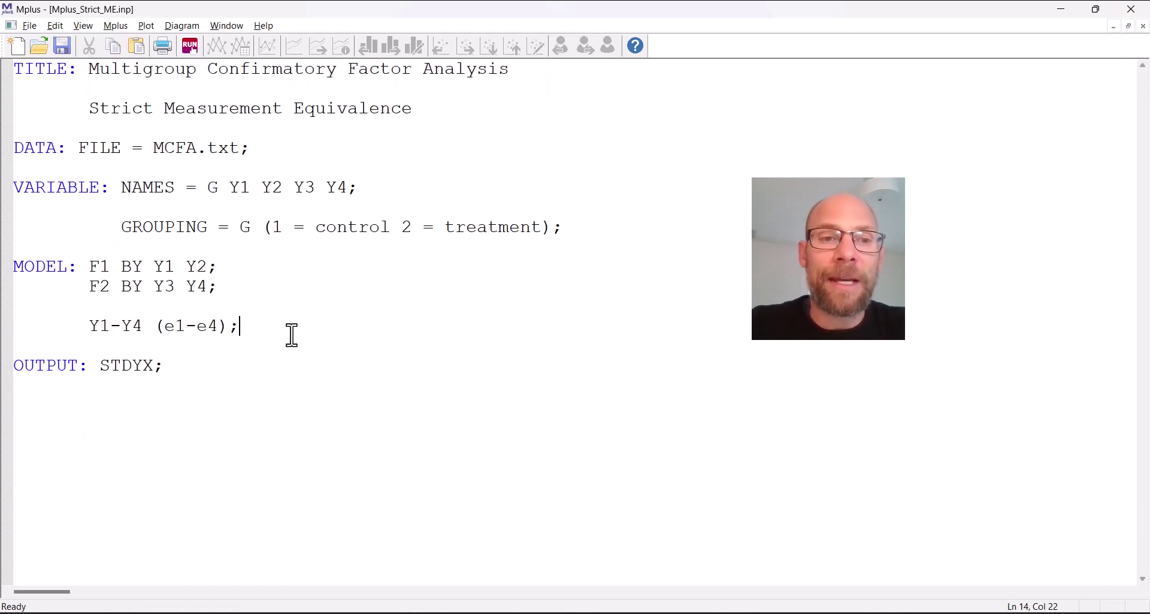
pyautogui.press('Return')
pyautogui.press('Return')
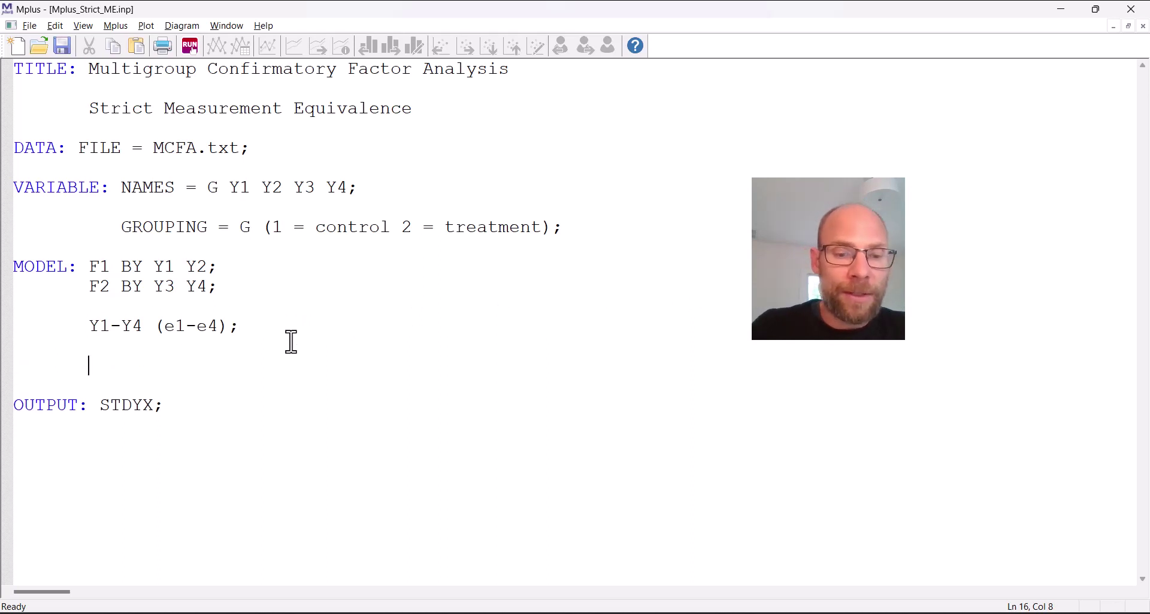
pyautogui.write('F1')
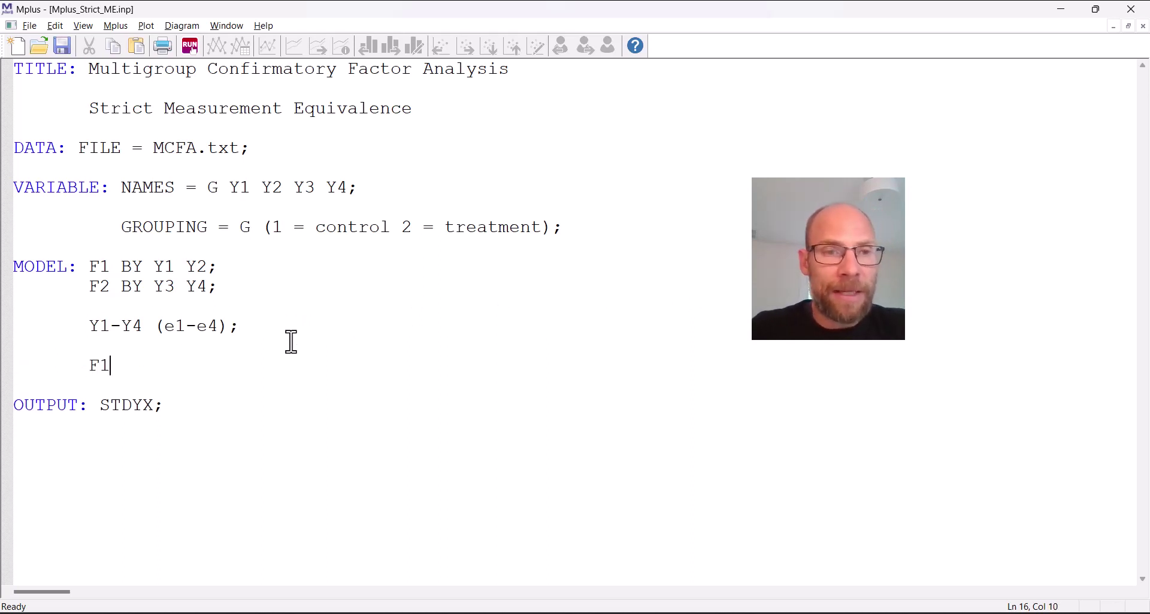
pyautogui.write('-F')
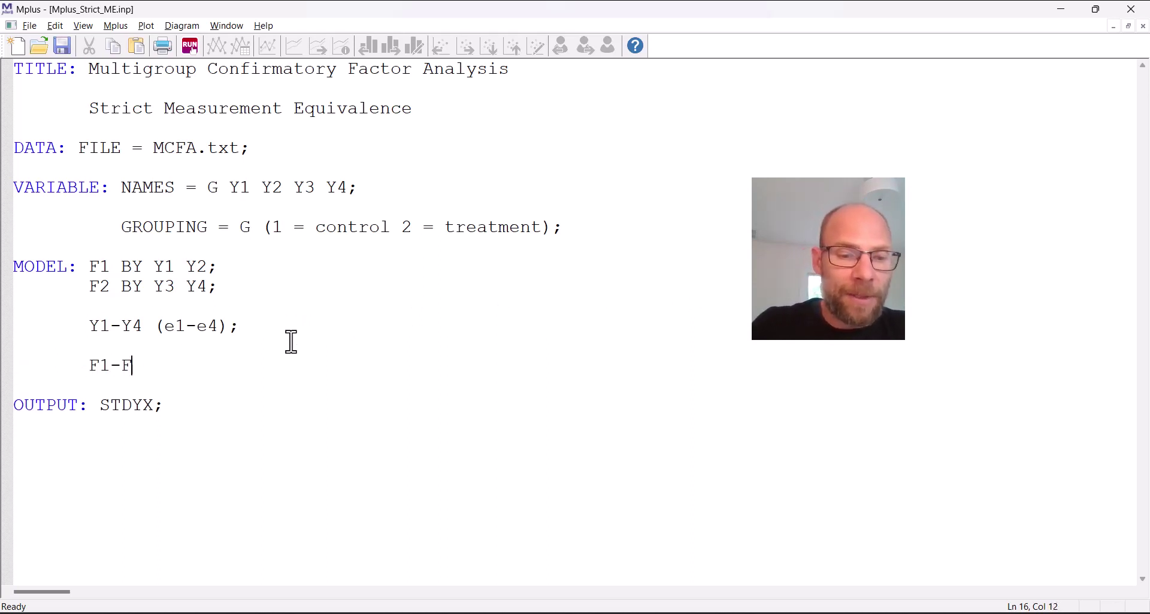
pyautogui.write('2')
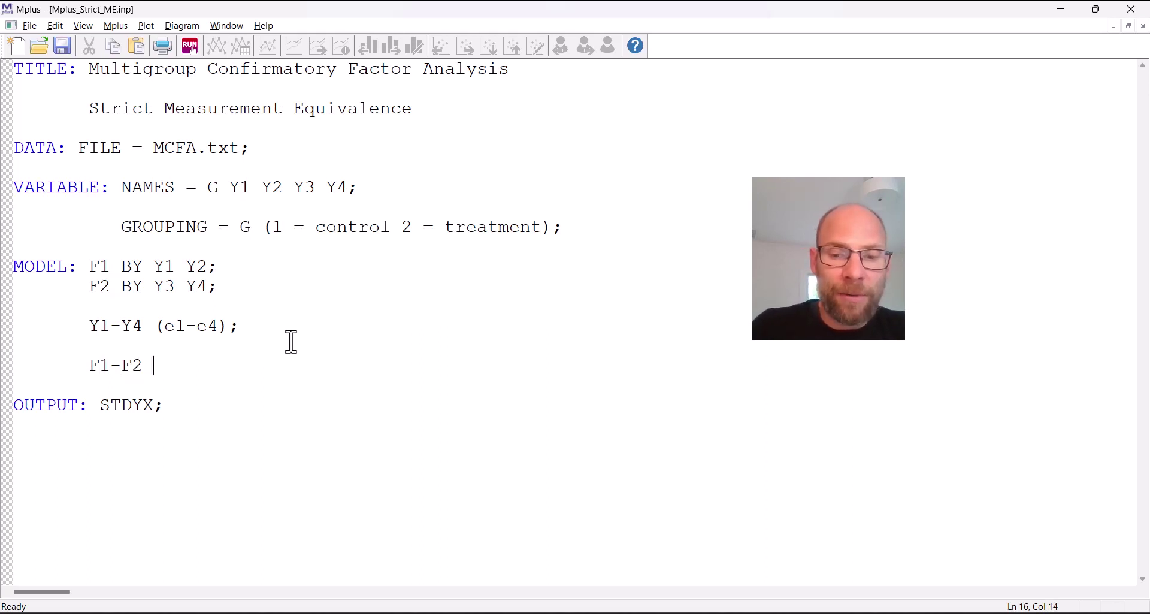
pyautogui.write(' (v')
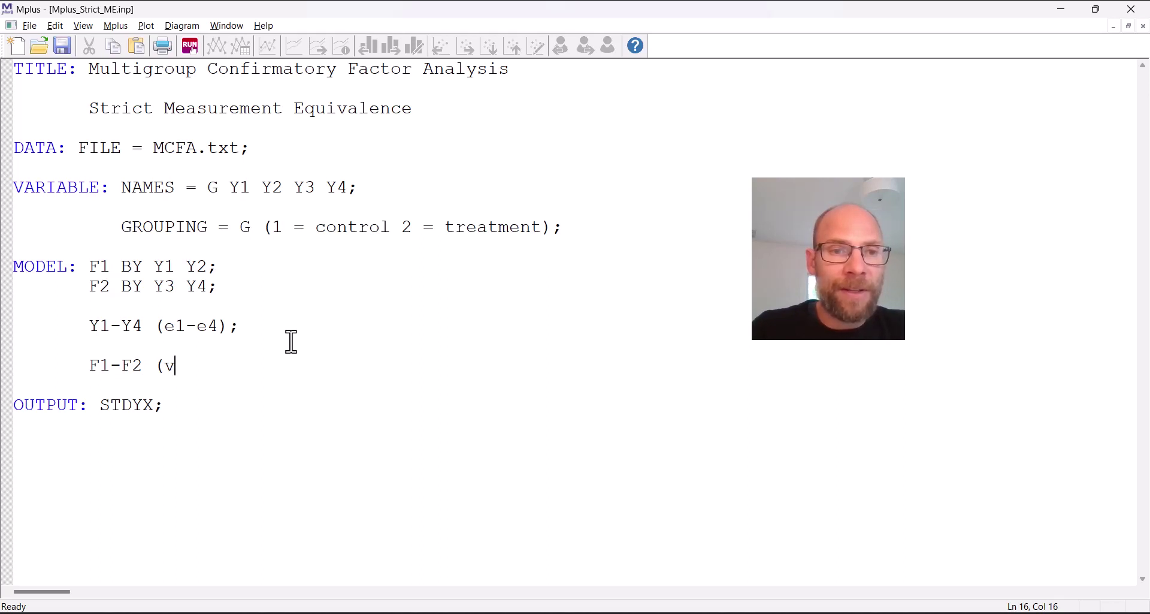
pyautogui.write('1')
pyautogui.write('-v')
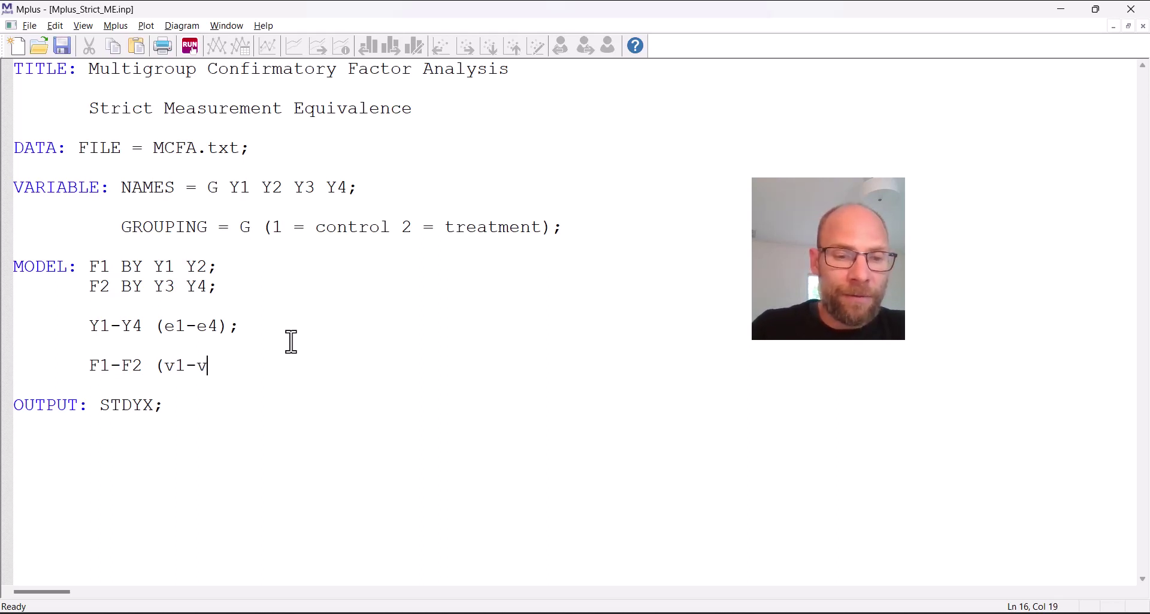
pyautogui.write('2);')
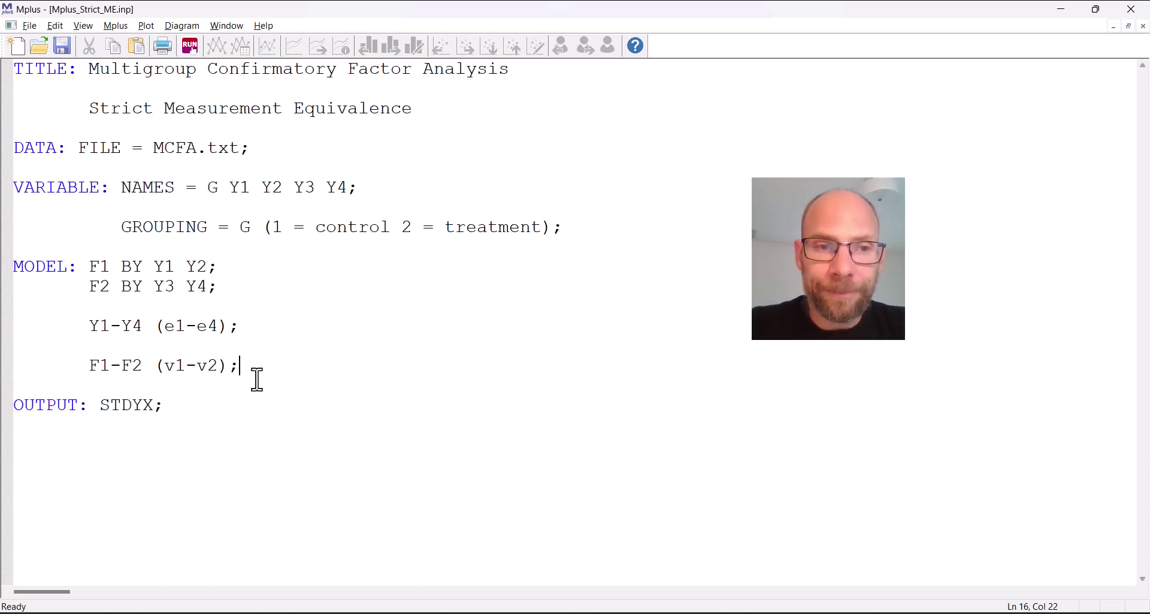
pyautogui.click(191, 46)
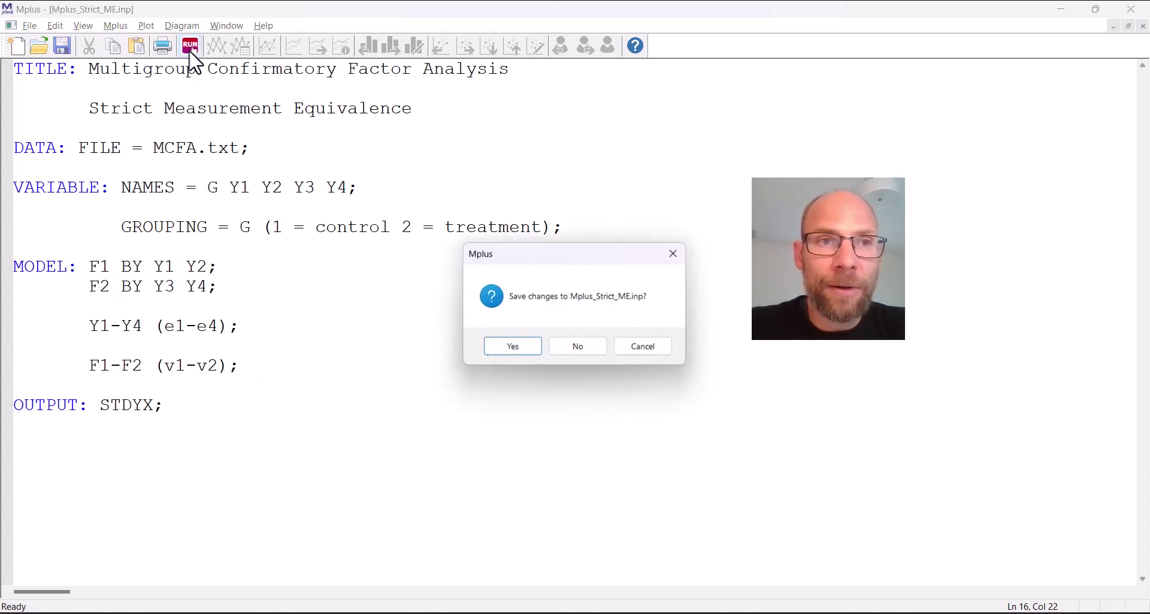
# - Save the input, run it, and highlight the chi-square result of 35.915 on 12 df
pyautogui.click(527, 350)
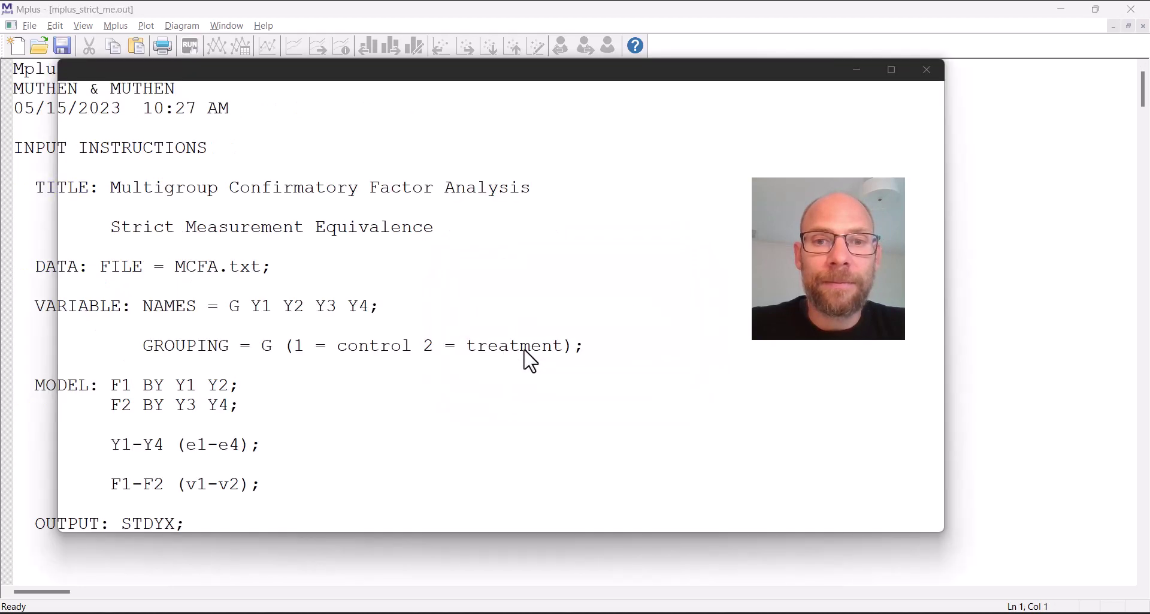
pyautogui.scroll(-20, 520, 342)
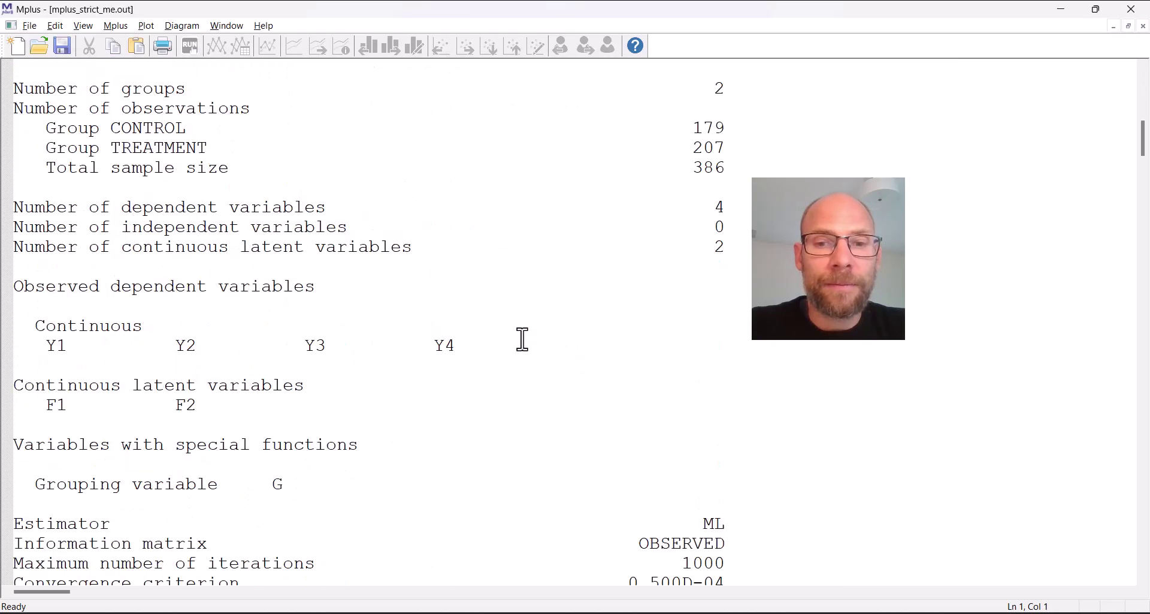
pyautogui.scroll(-10, 520, 339)
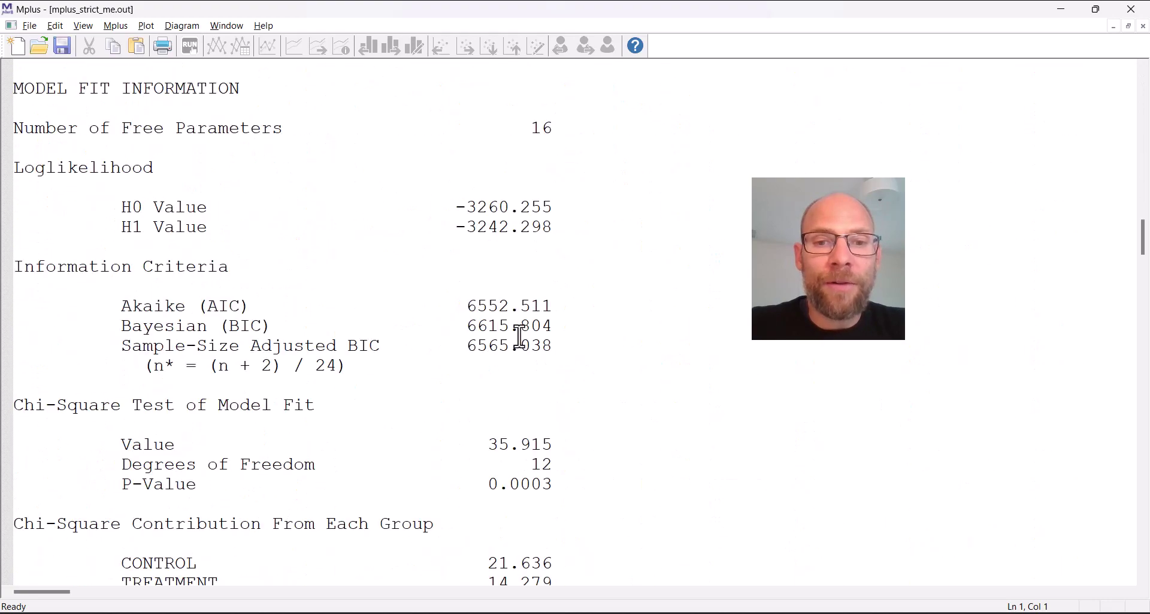
pyautogui.click(585, 376)
pyautogui.moveTo(585, 375); pyautogui.dragTo(16, 290)
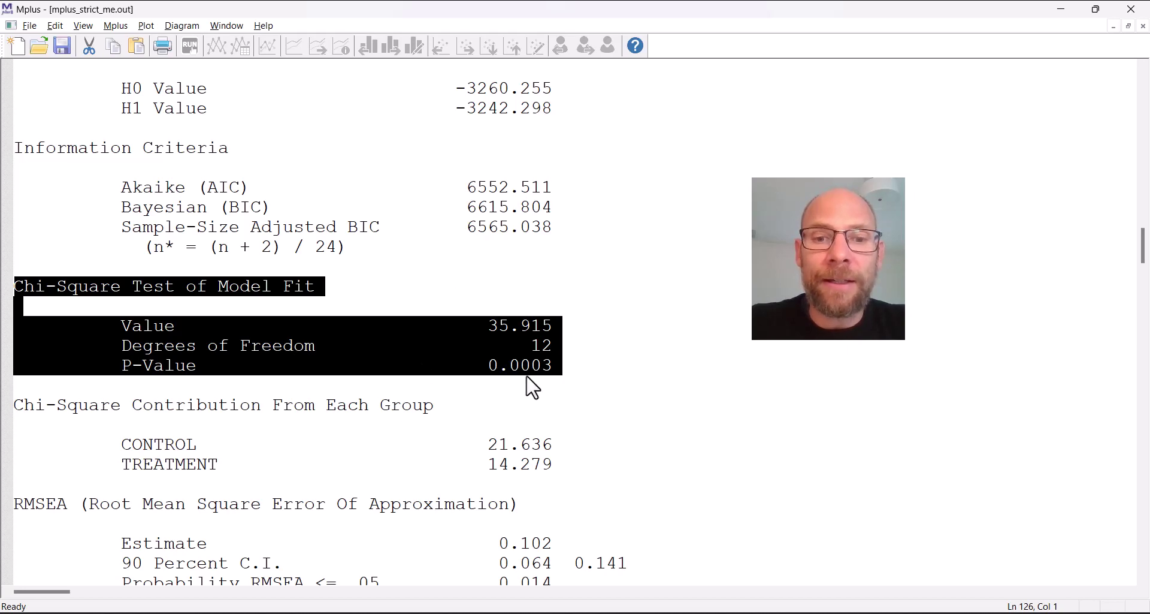
# - Highlight RMSEA 0.102 and CFI/TLI 0.932 in the new output
pyautogui.scroll(-2, 539, 431)
pyautogui.moveTo(552, 424); pyautogui.dragTo(455, 426)
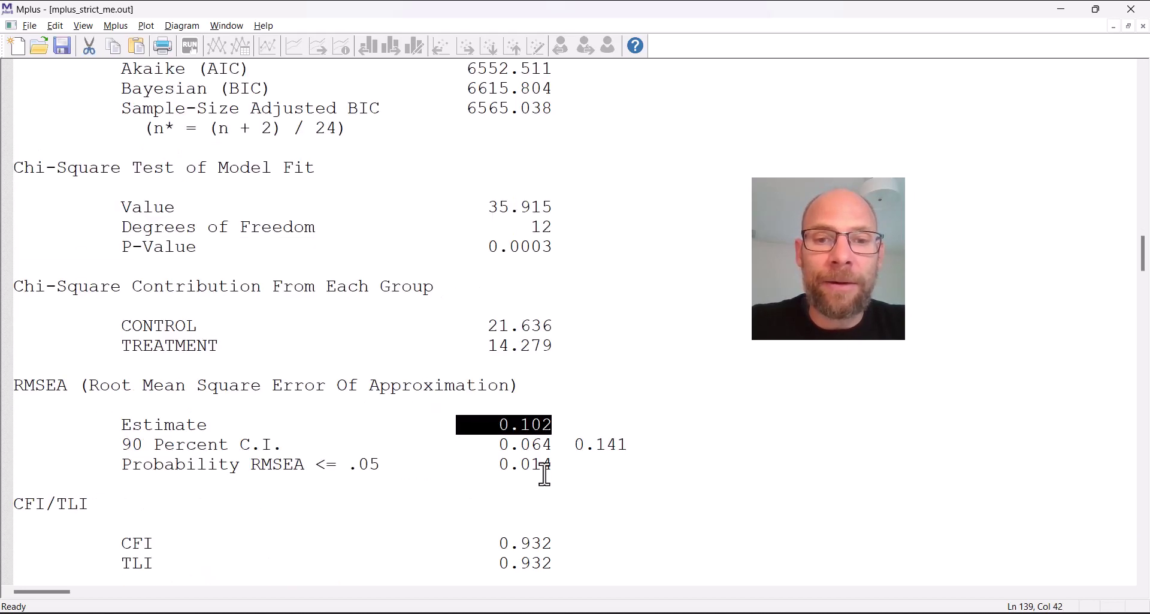
pyautogui.scroll(-2, 545, 475)
pyautogui.moveTo(571, 447); pyautogui.dragTo(6, 389)
pyautogui.scroll(-4, 298, 423)
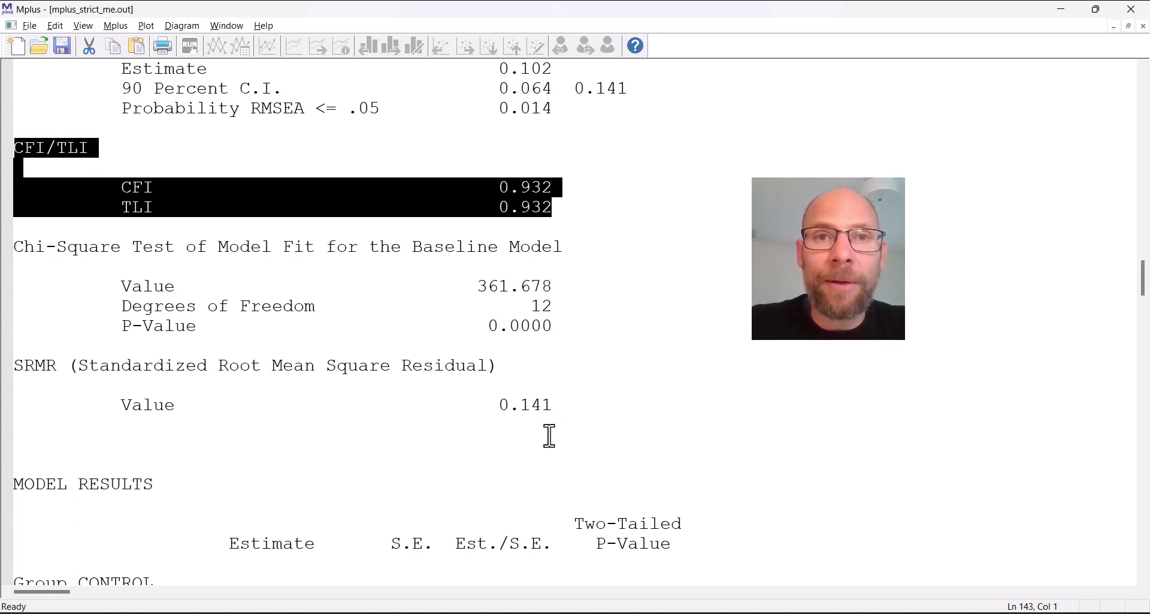
pyautogui.scroll(-8, 550, 436)
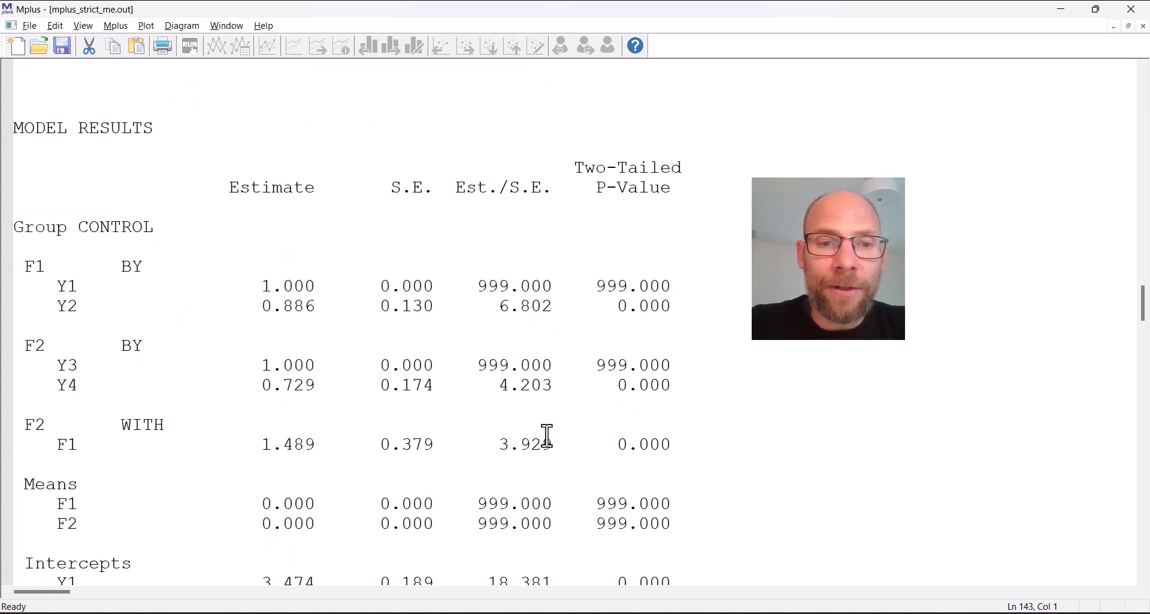
pyautogui.scroll(-6, 537, 446)
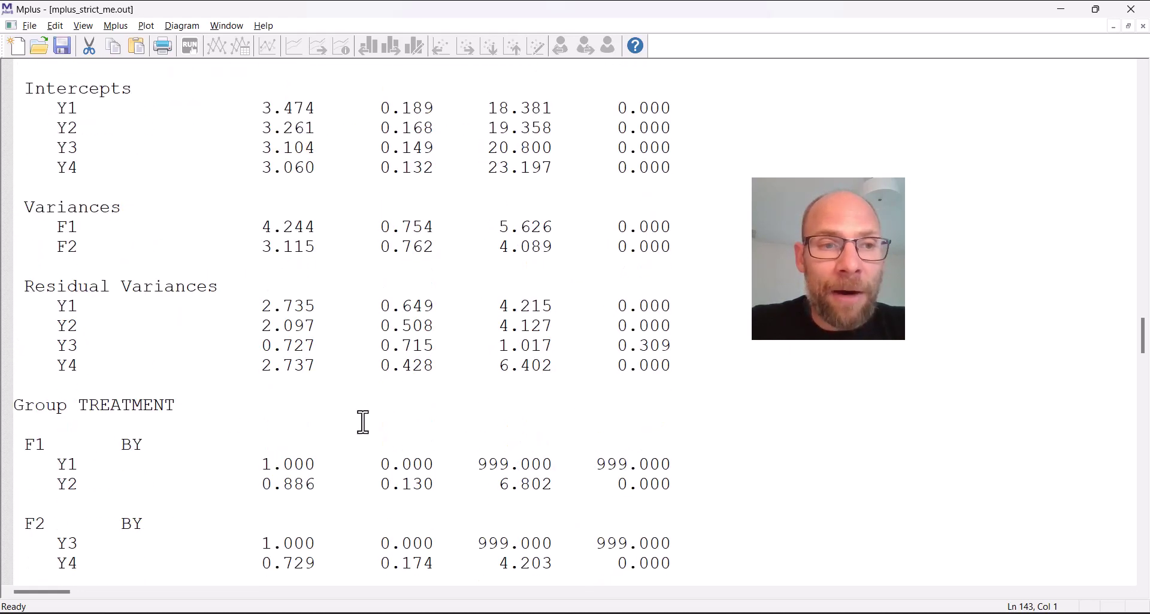
pyautogui.moveTo(255, 236); pyautogui.dragTo(324, 247)
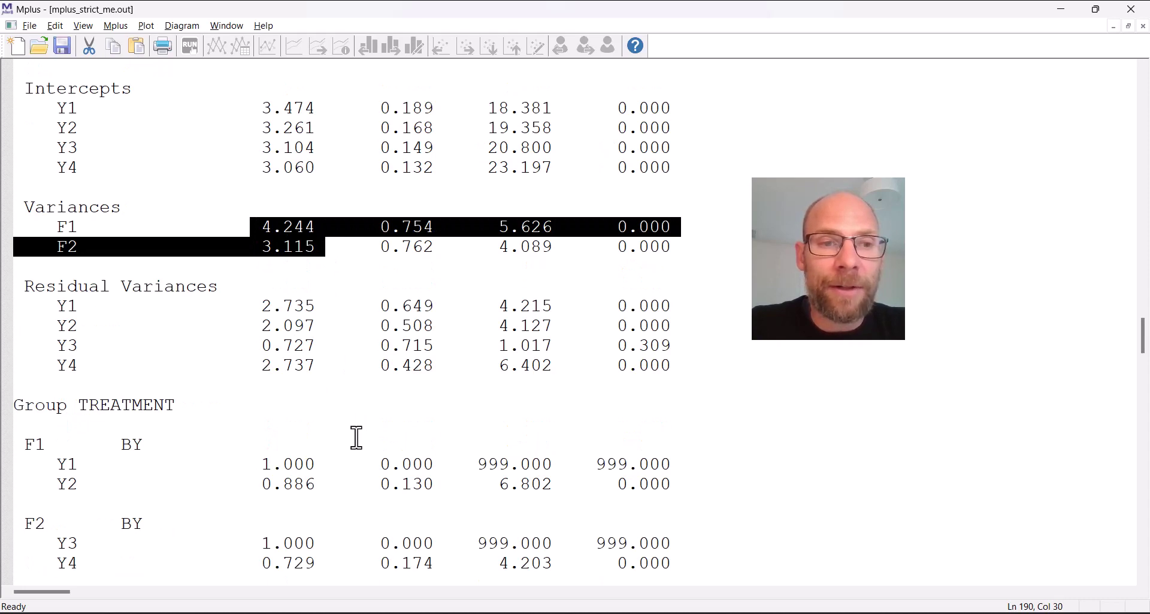
pyautogui.scroll(-4, 356, 438)
pyautogui.scroll(-4, 357, 435)
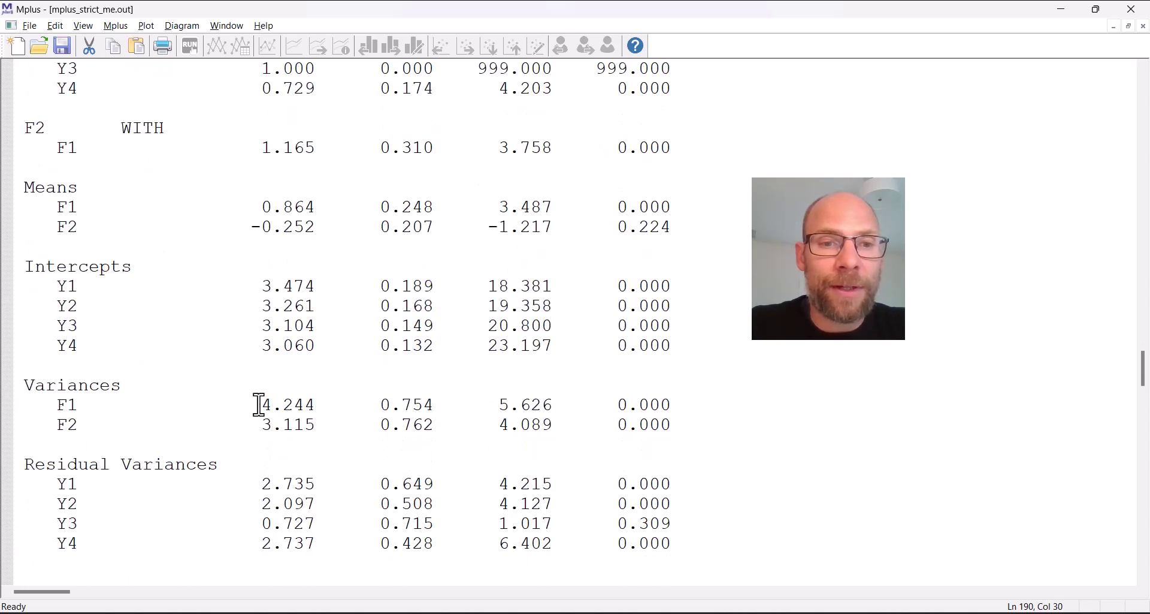
pyautogui.moveTo(262, 404); pyautogui.dragTo(327, 424)
pyautogui.scroll(-4, 387, 548)
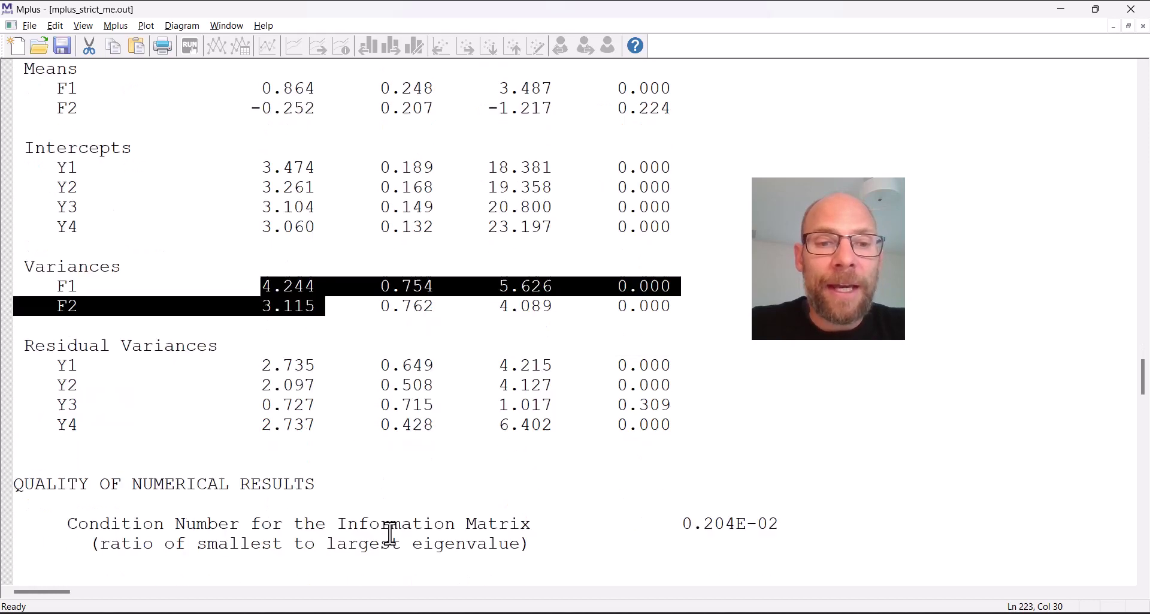
pyautogui.scroll(-18, 386, 522)
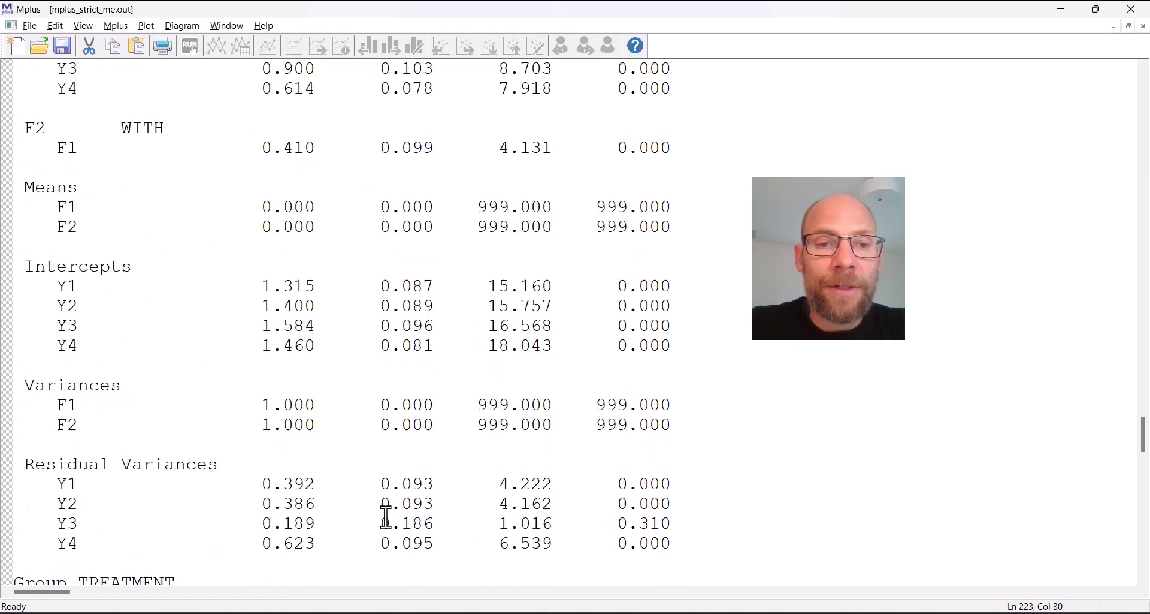
pyautogui.scroll(-2, 386, 516)
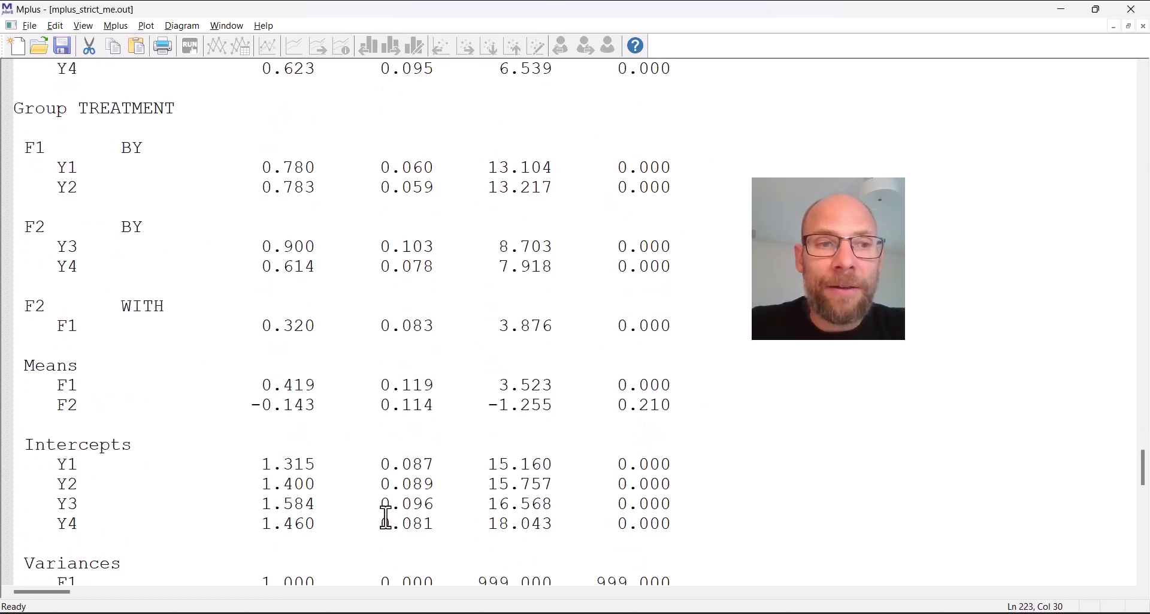
pyautogui.scroll(11, 385, 517)
pyautogui.scroll(-6, 385, 515)
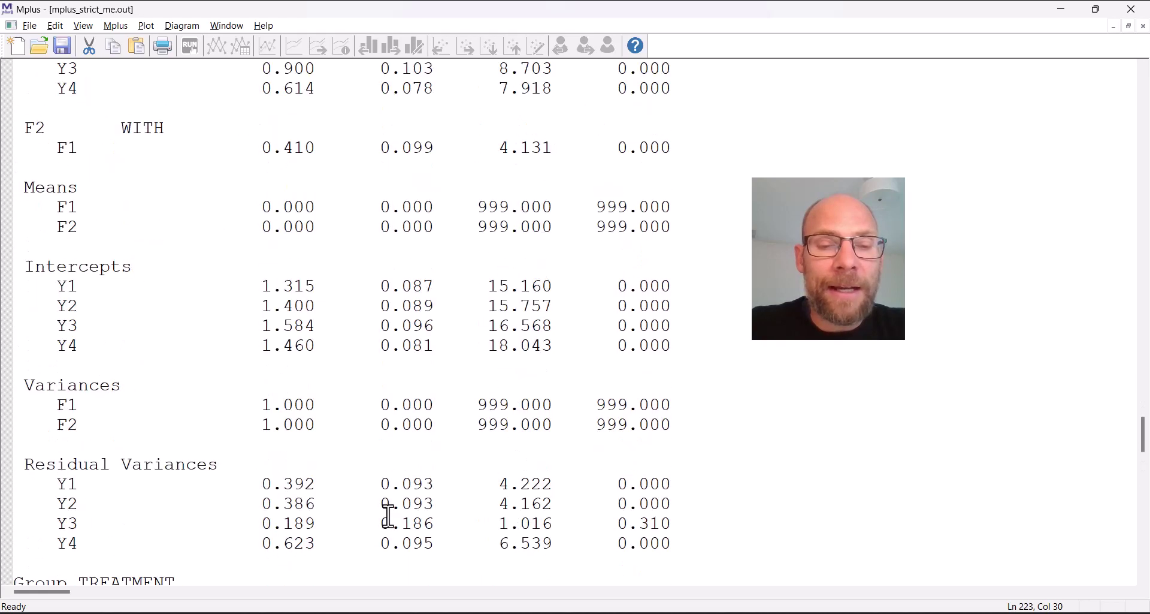
pyautogui.scroll(-2, 384, 512)
pyautogui.moveTo(253, 404); pyautogui.dragTo(316, 430)
pyautogui.scroll(6, 326, 267)
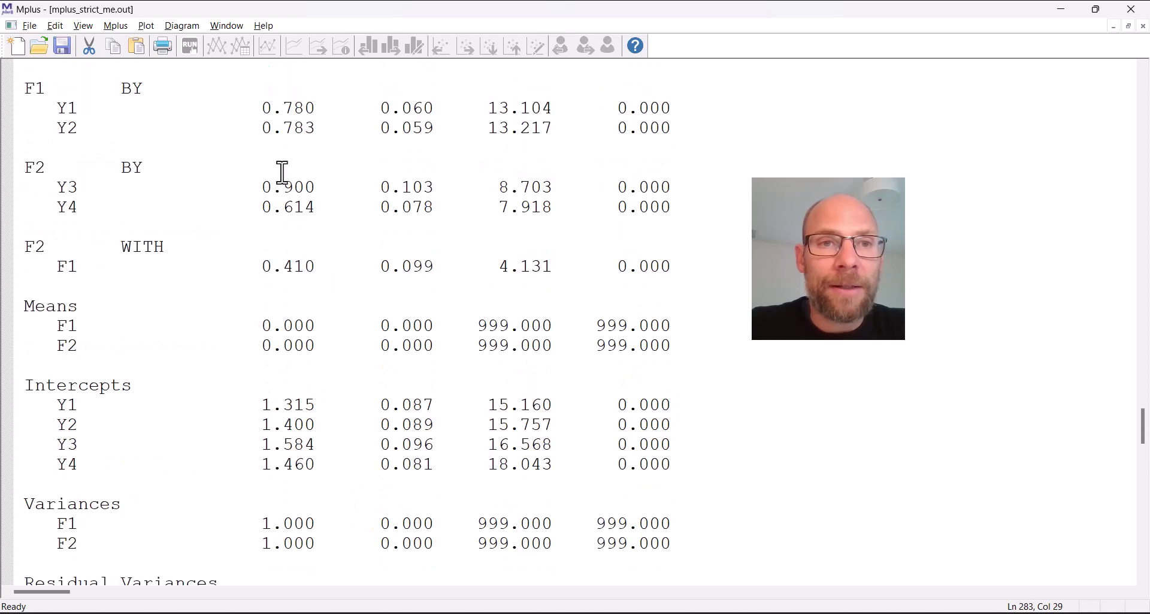
pyautogui.moveTo(264, 106); pyautogui.dragTo(318, 129)
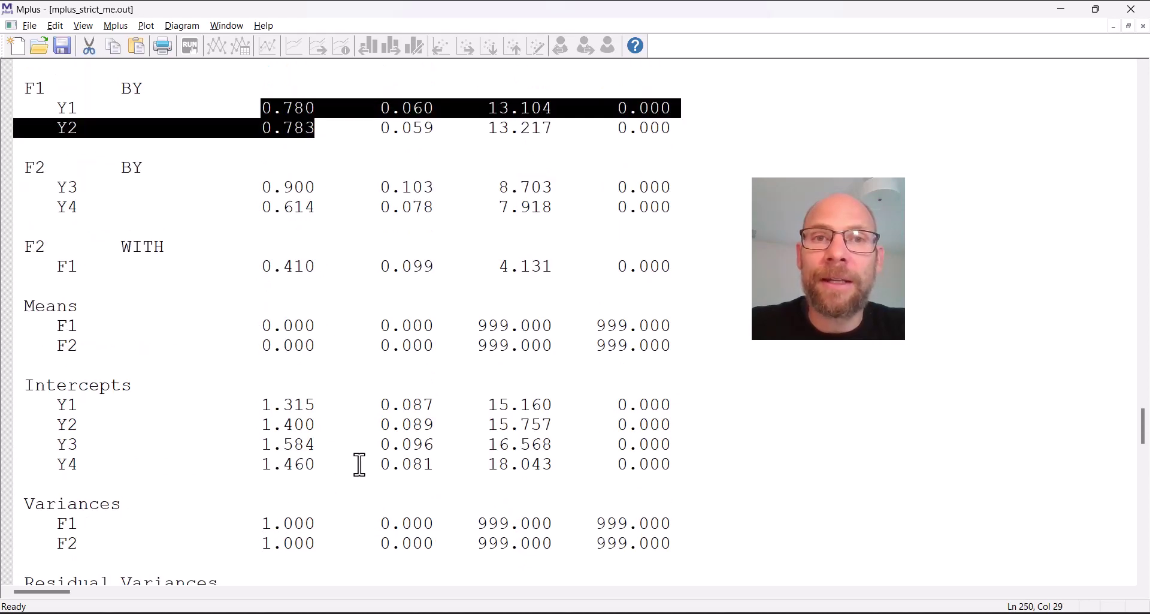
pyautogui.scroll(-20, 348, 473)
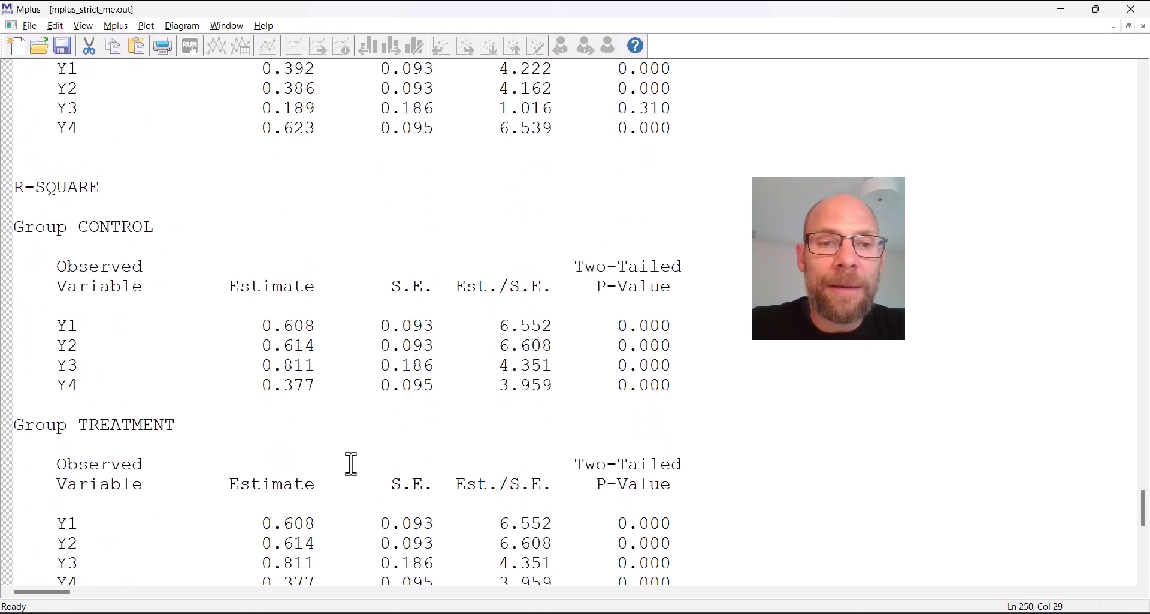
pyautogui.moveTo(55, 207); pyautogui.dragTo(600, 298)
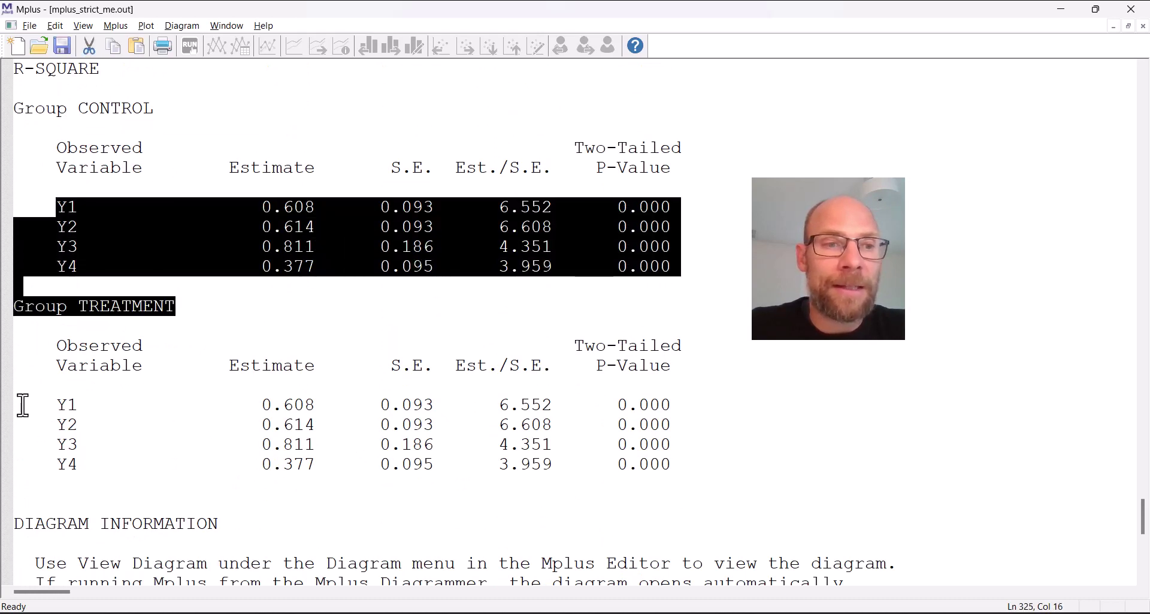
pyautogui.moveTo(25, 402); pyautogui.dragTo(817, 467)
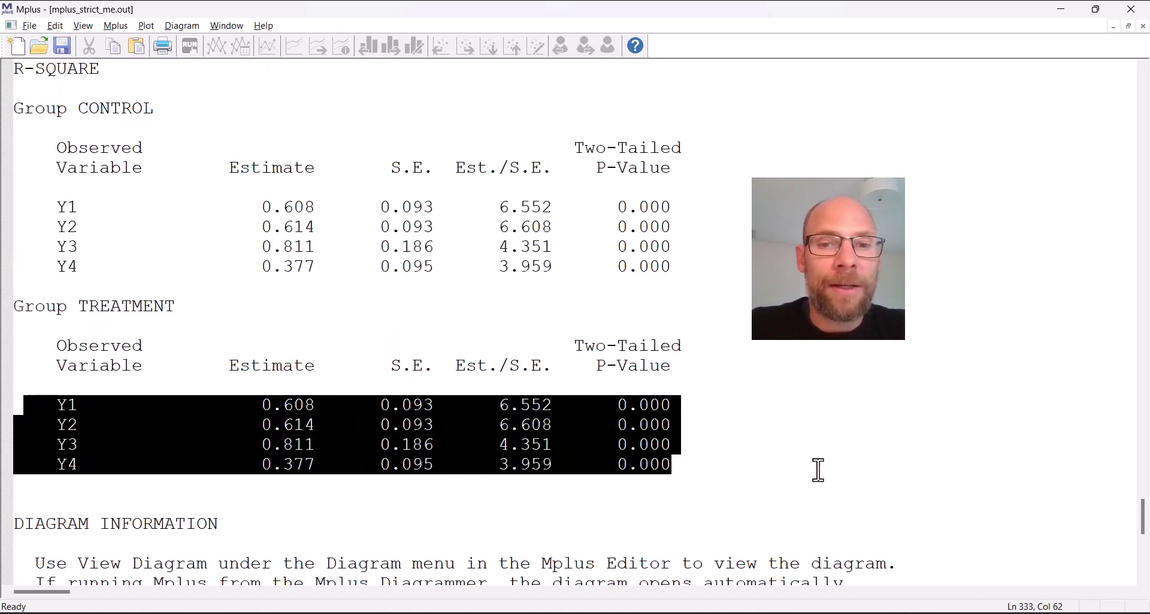